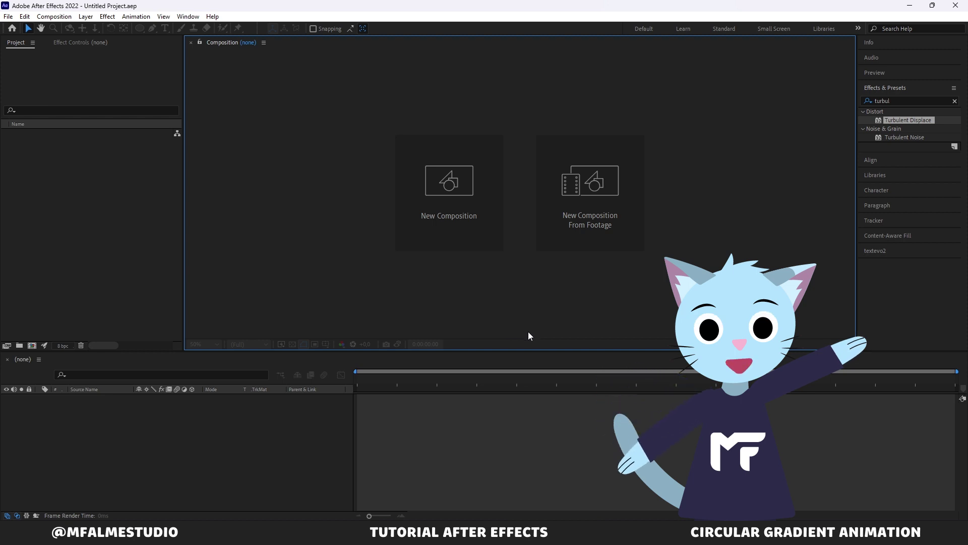
# Create Comp 1 from Composition > New Composition at 1920×1080, 30 fps, 10 seconds, black background
pyautogui.click(54, 17)
pyautogui.click(63, 28)
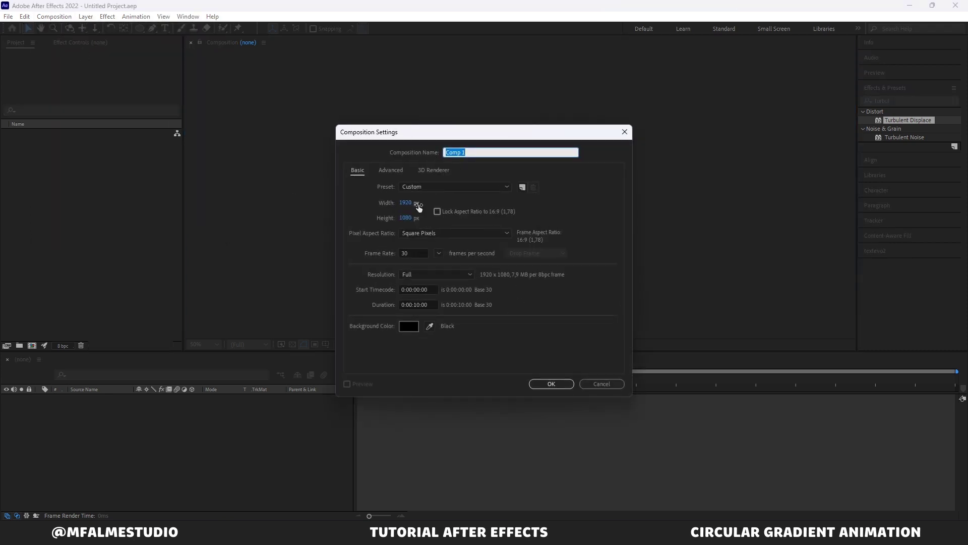
pyautogui.click(553, 383)
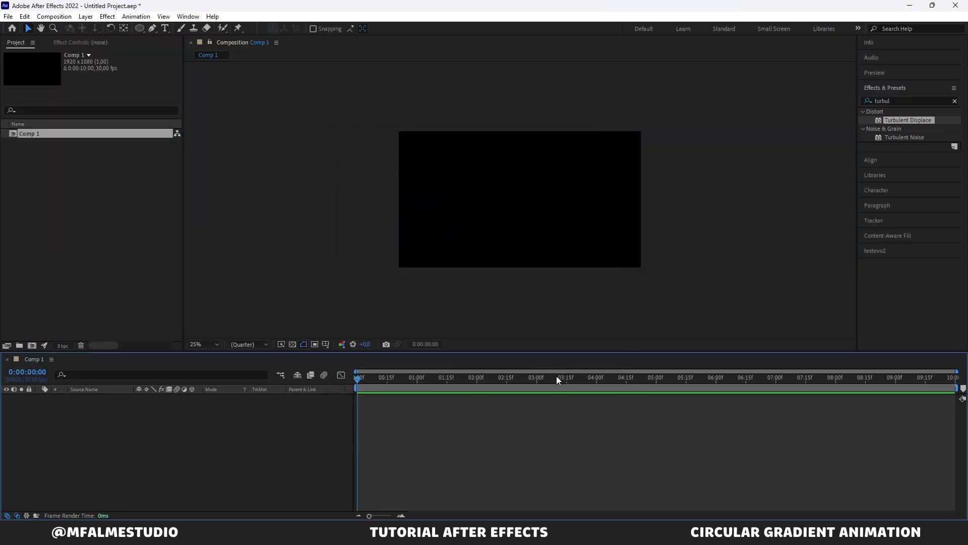
pyautogui.scroll(1, 546, 226)
pyautogui.scroll(-1, 547, 226)
pyautogui.scroll(1, 547, 225)
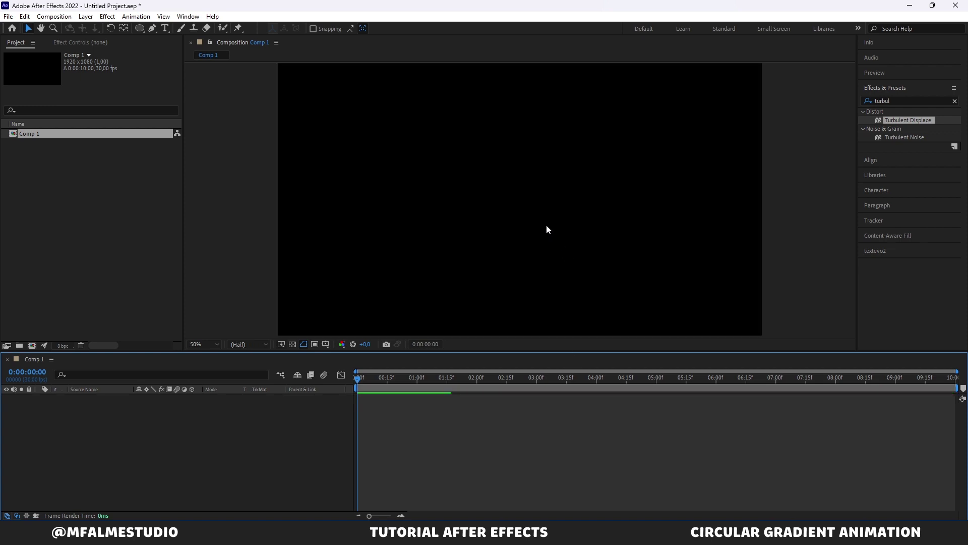
# Draw a white circle in the composition with the Ellipse tool
pyautogui.click(141, 30)
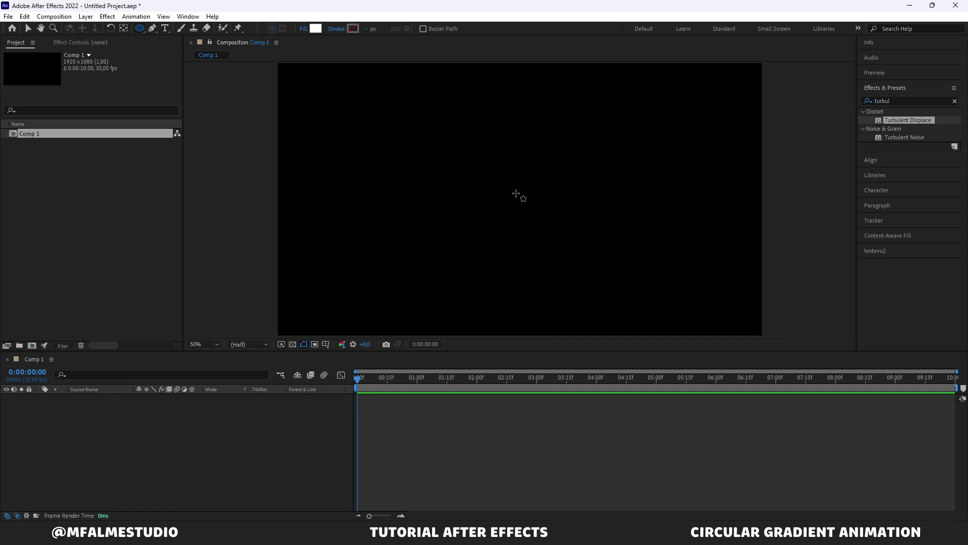
pyautogui.moveTo(516, 194); pyautogui.dragTo(588, 258)
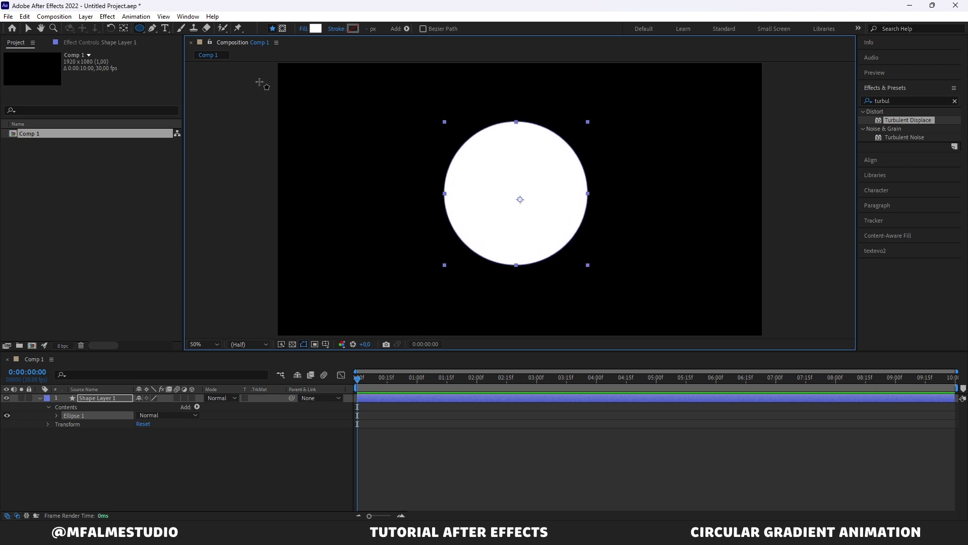
pyautogui.click(122, 31)
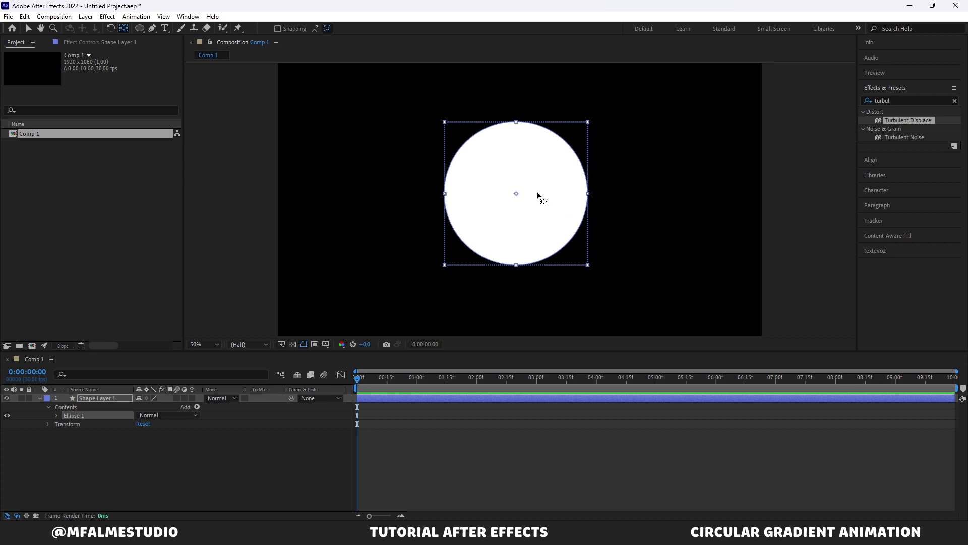
pyautogui.press('v')
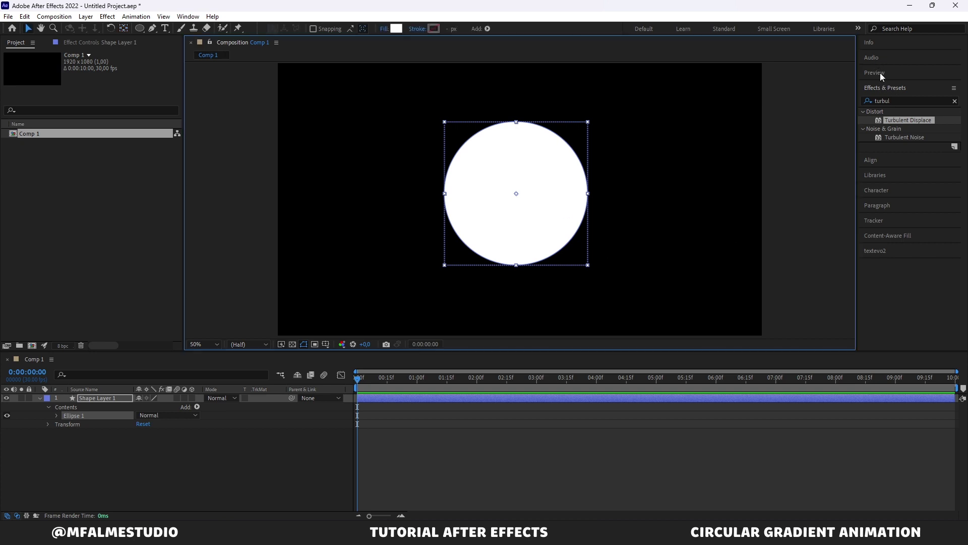
# Centre the circle horizontally and vertically in the frame and scale it up slightly
pyautogui.click(871, 158)
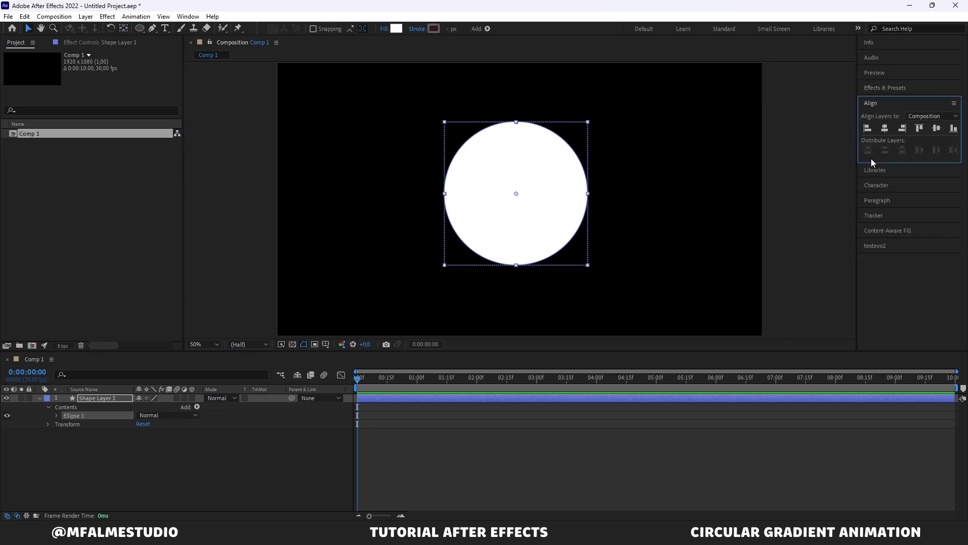
pyautogui.click(884, 128)
pyautogui.click(937, 128)
pyautogui.scroll(-2, 631, 183)
pyautogui.scroll(2, 631, 183)
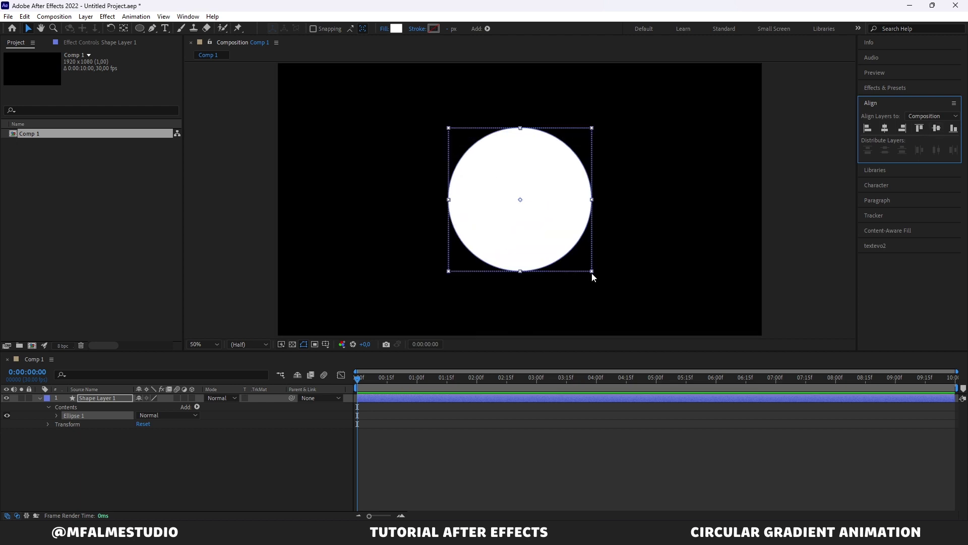
pyautogui.moveTo(591, 270); pyautogui.dragTo(608, 289)
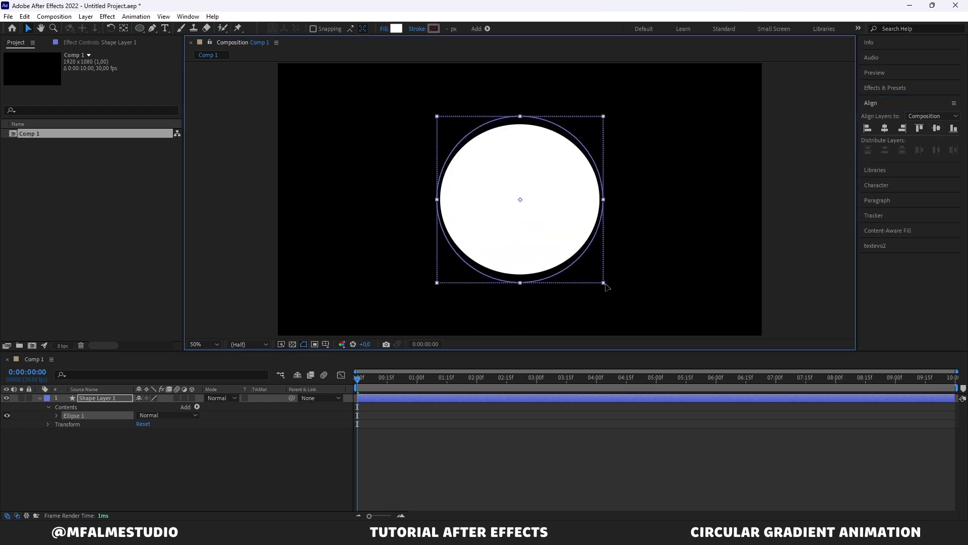
pyautogui.click(793, 220)
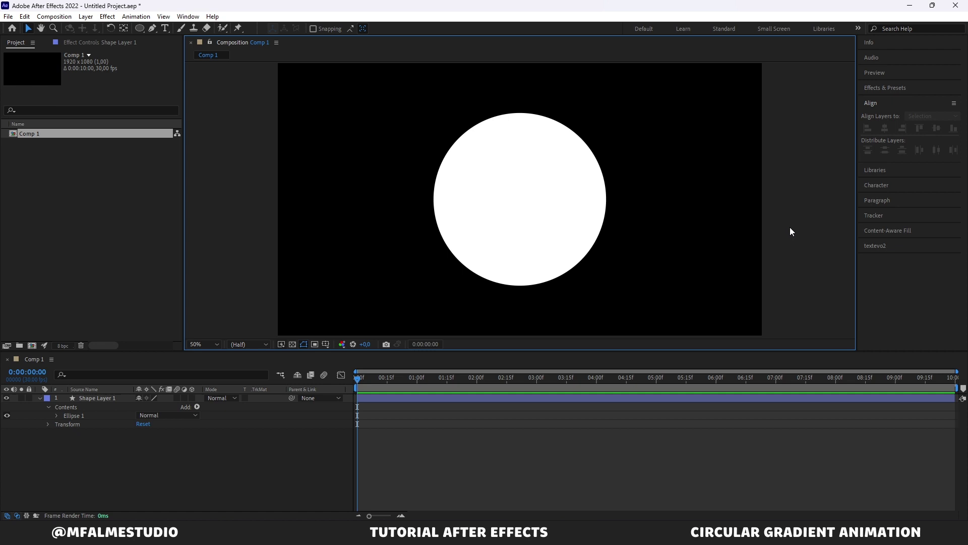
# Set the circle shape layer's fill to None
pyautogui.click(534, 205)
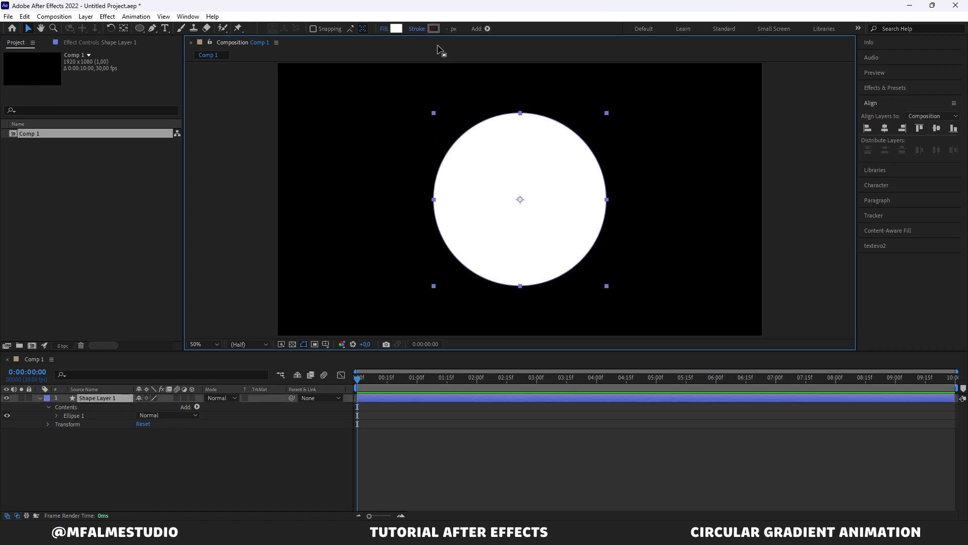
pyautogui.click(396, 28)
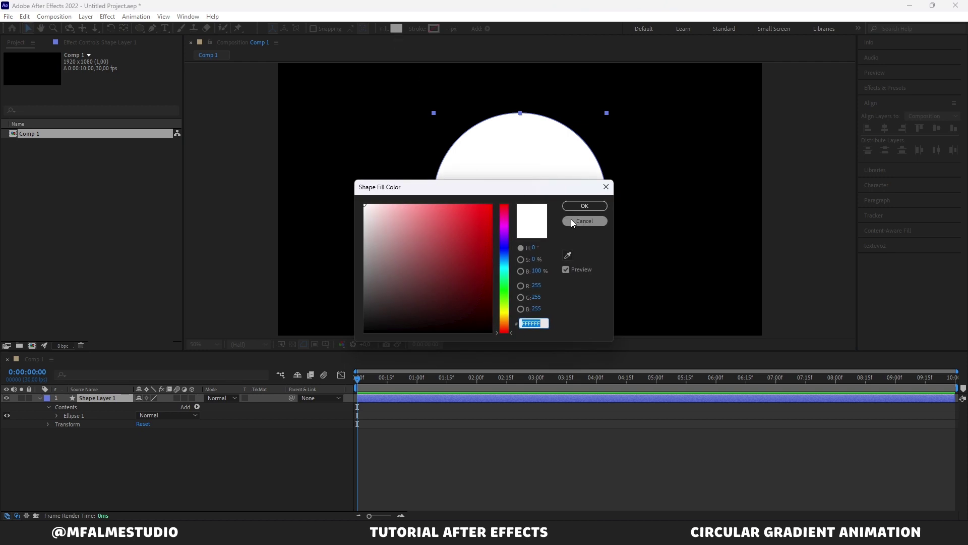
pyautogui.click(583, 221)
pyautogui.click(383, 29)
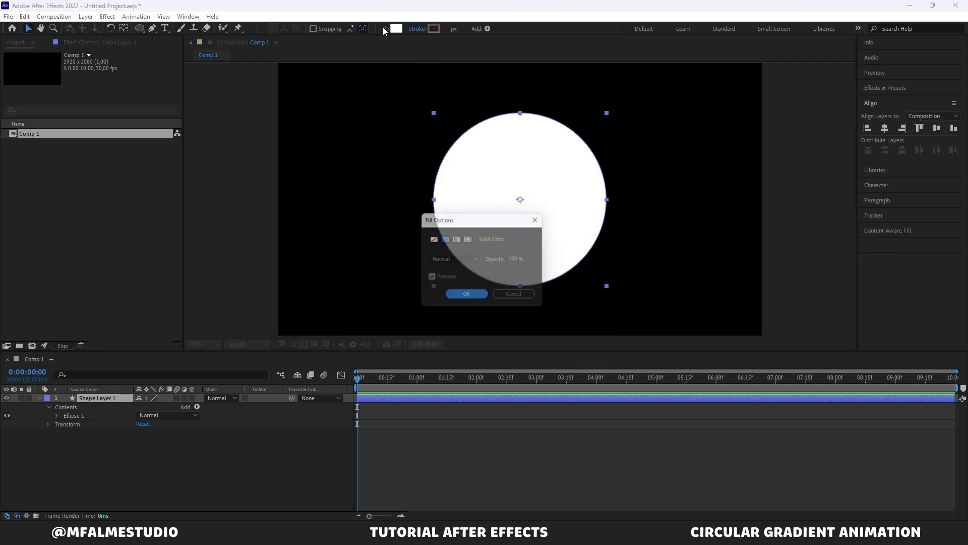
pyautogui.click(432, 239)
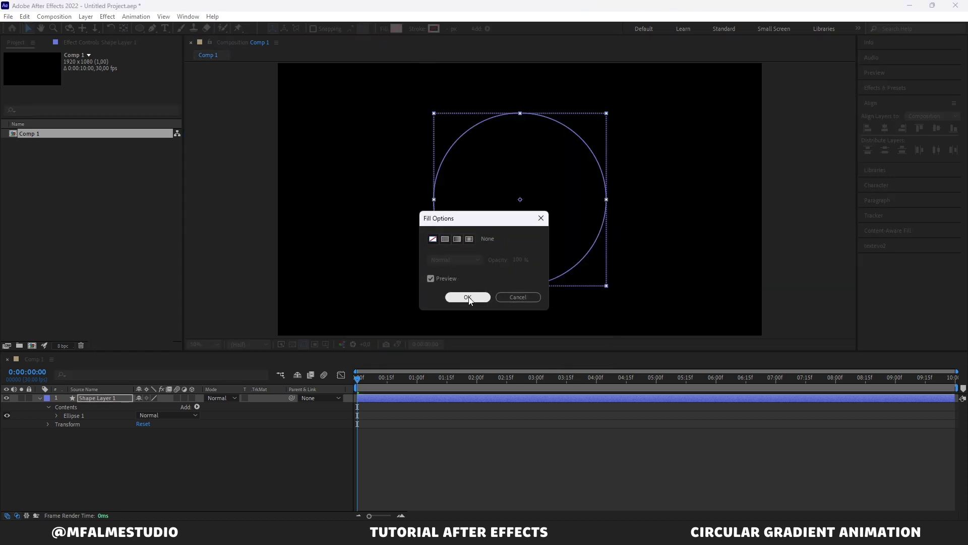
pyautogui.click(467, 296)
# Give the ring a white-to-black linear gradient stroke and increase the stroke width
pyautogui.click(416, 28)
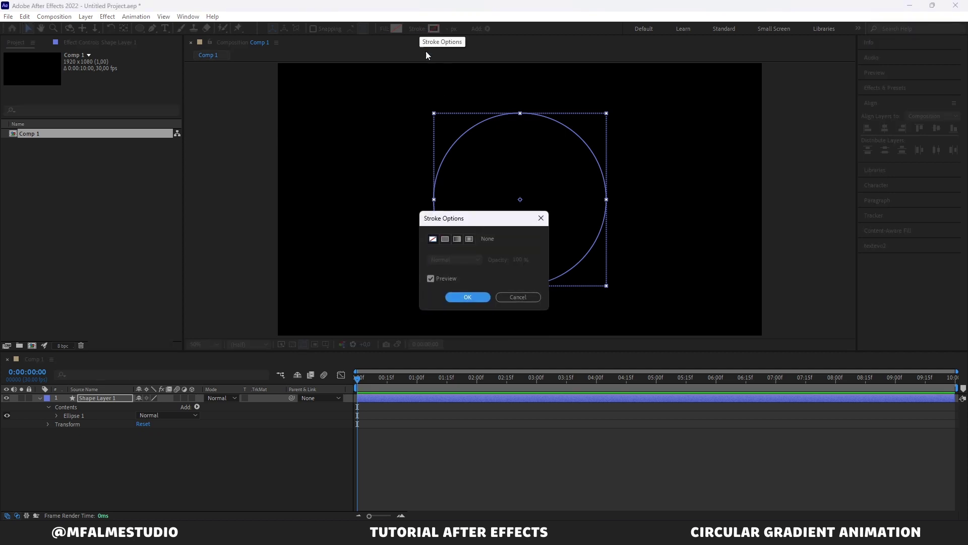
pyautogui.click(456, 239)
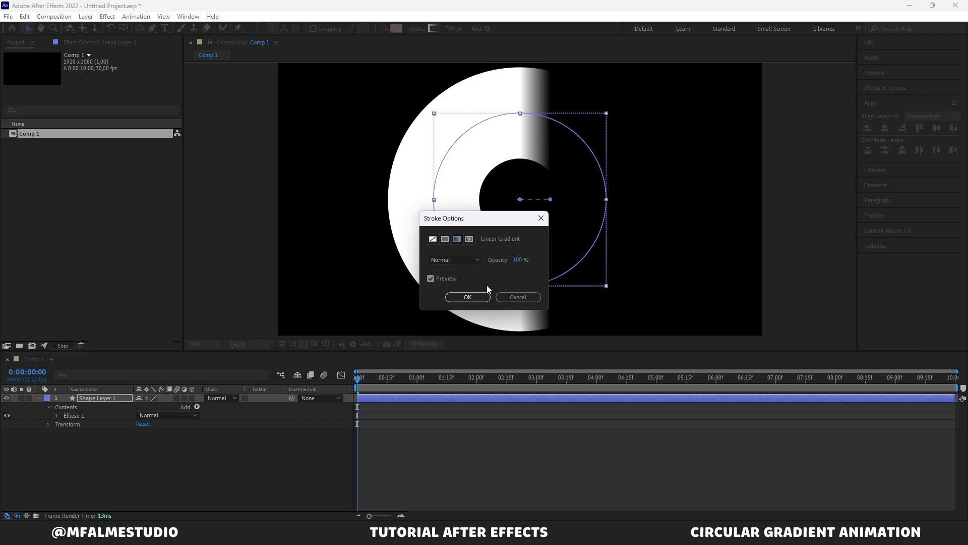
pyautogui.click(463, 297)
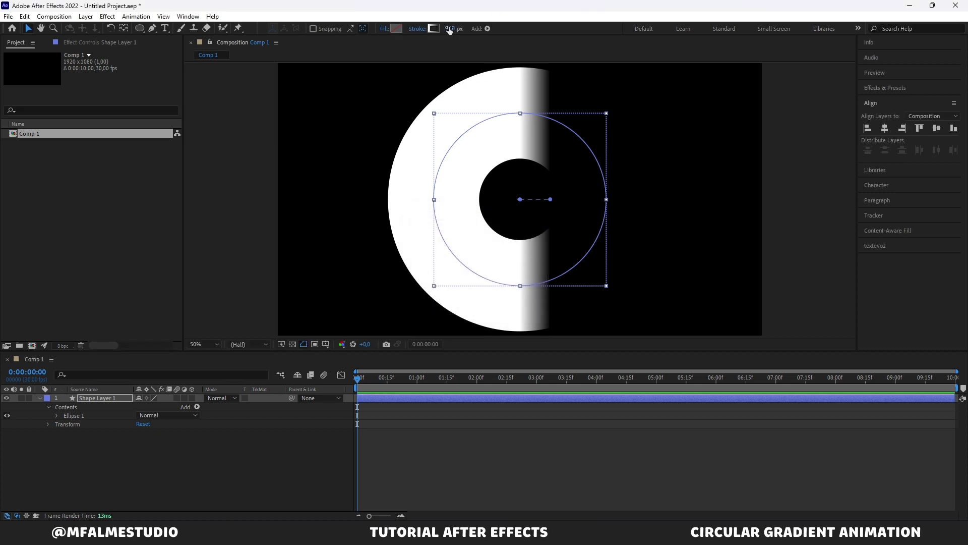
pyautogui.write('7')
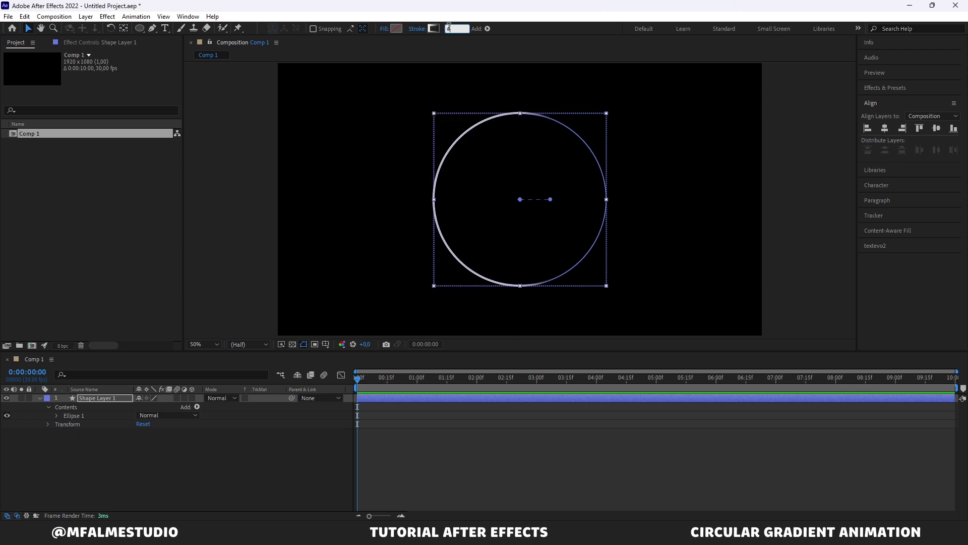
pyautogui.write('0')
pyautogui.press('Return')
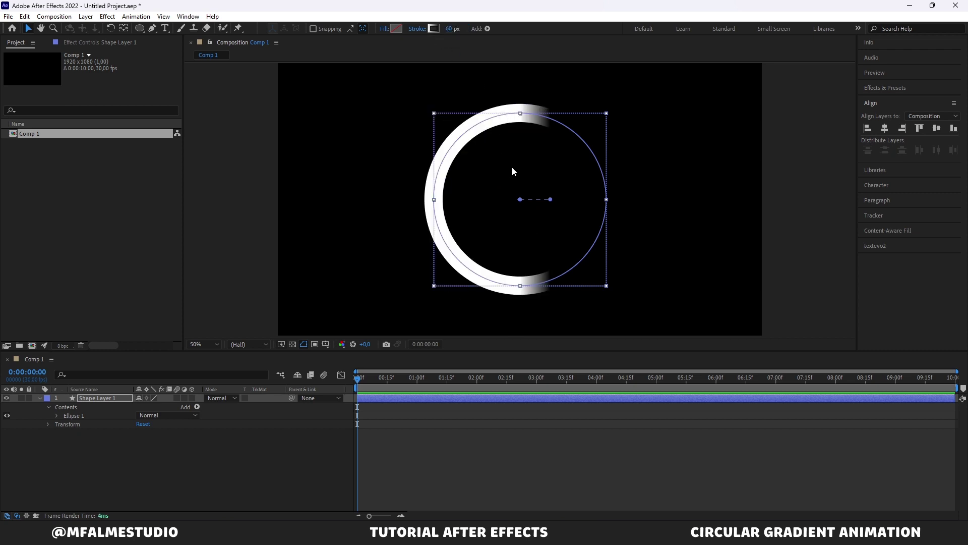
pyautogui.click(607, 231)
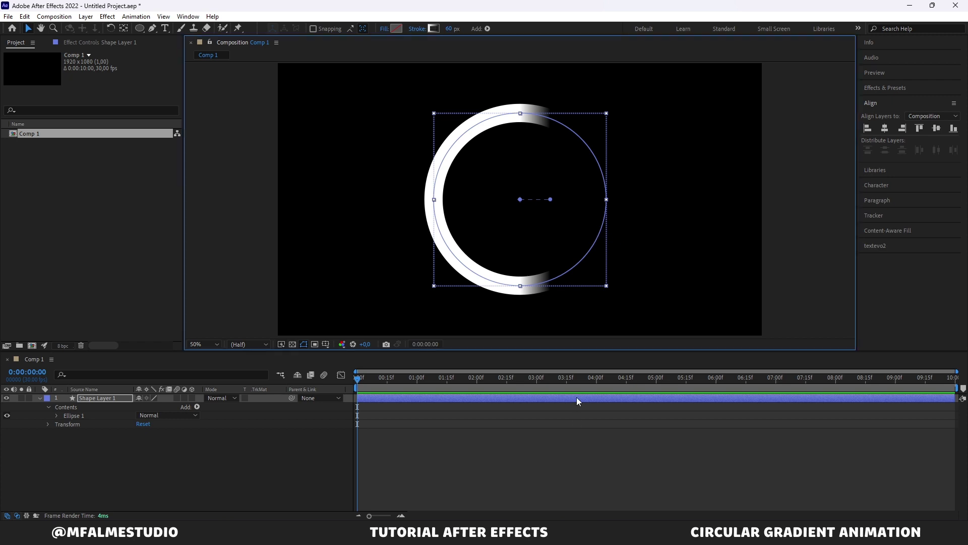
# Recolour the stroke gradient from light purple CD4EF1 to deep purple 4D1493, stretched across the ring
pyautogui.click(433, 28)
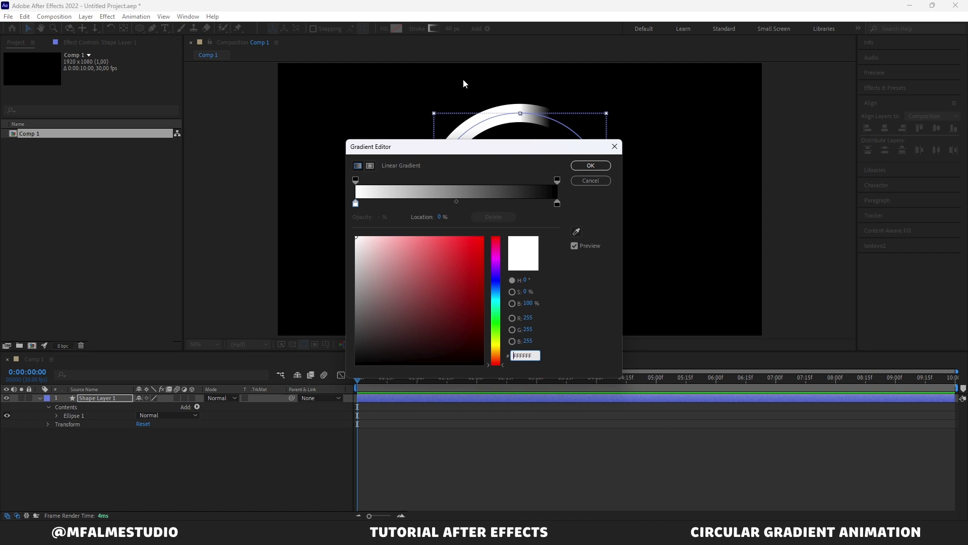
pyautogui.click(356, 204)
pyautogui.click(512, 281)
pyautogui.click(496, 262)
pyautogui.click(450, 249)
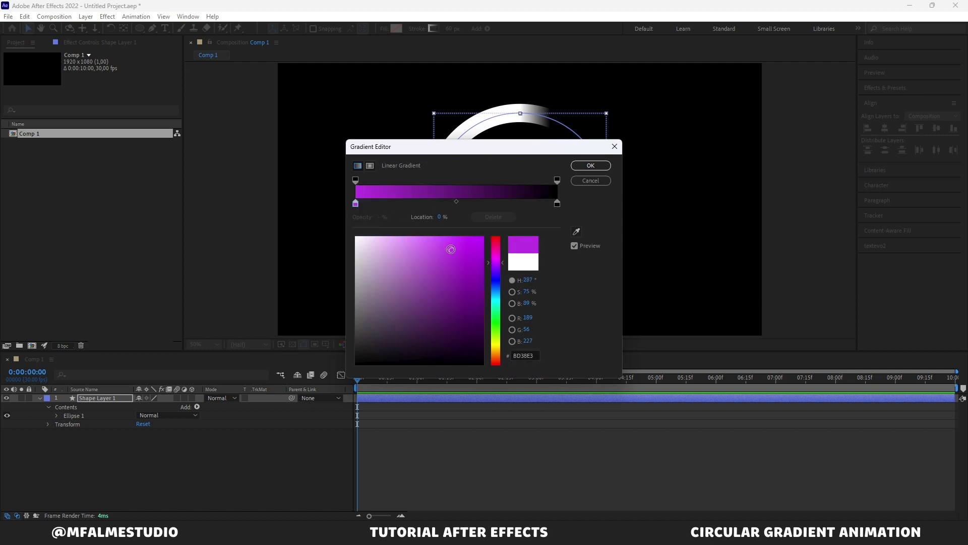
pyautogui.click(557, 203)
pyautogui.click(499, 270)
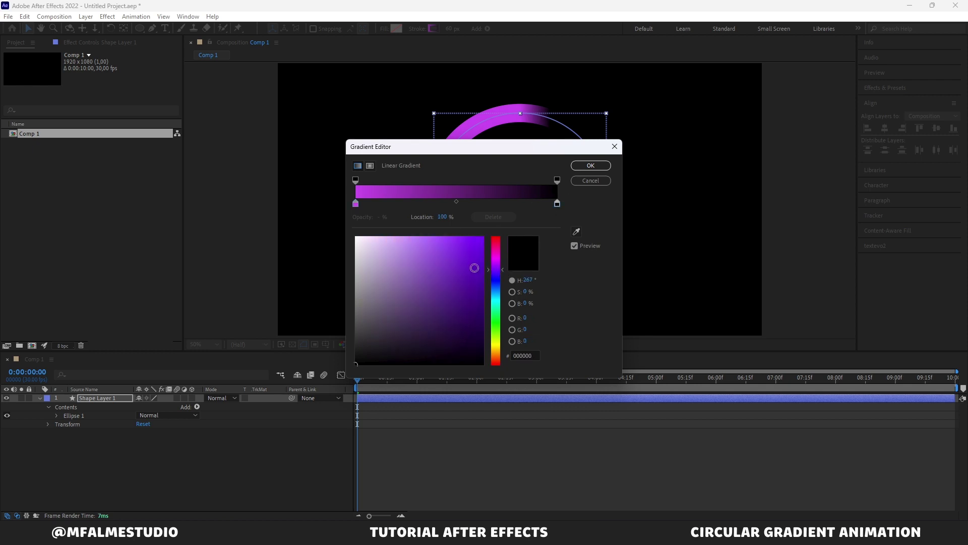
pyautogui.click(466, 291)
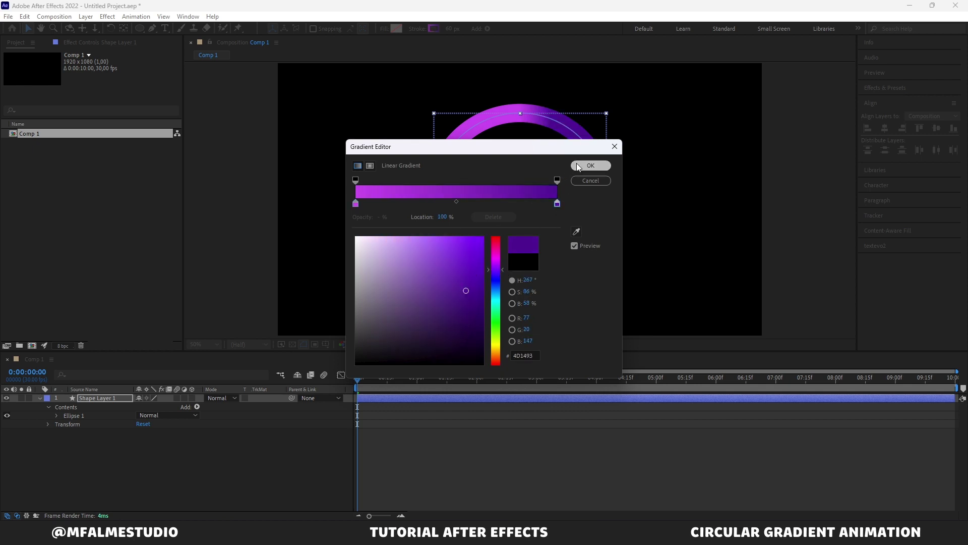
pyautogui.click(591, 165)
pyautogui.moveTo(550, 200)
pyautogui.mouseDown()
pyautogui.moveTo(605, 198)
pyautogui.moveTo(548, 202)
pyautogui.moveTo(560, 201)
pyautogui.mouseUp()
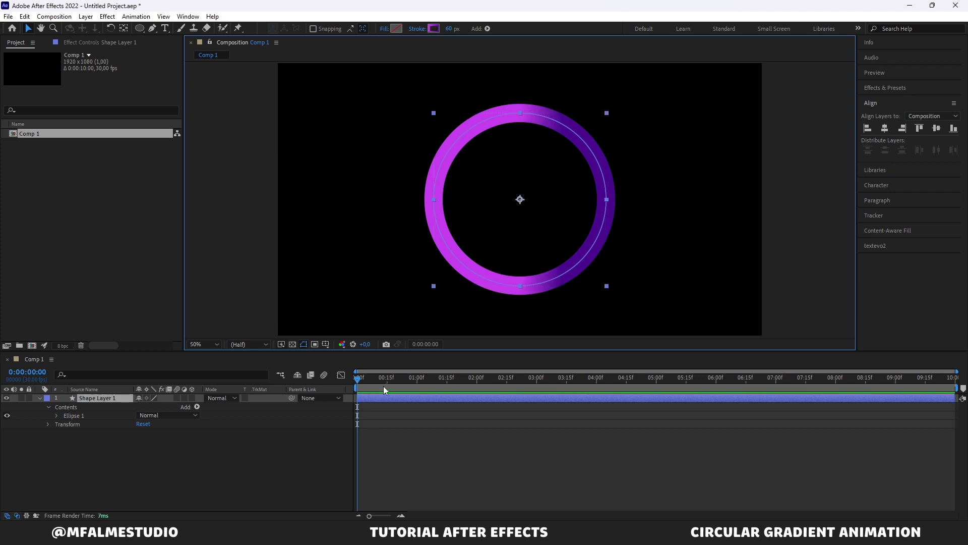
# Set Shape Layer 1's Transform anchor point to X -10 and Y 10
pyautogui.click(48, 424)
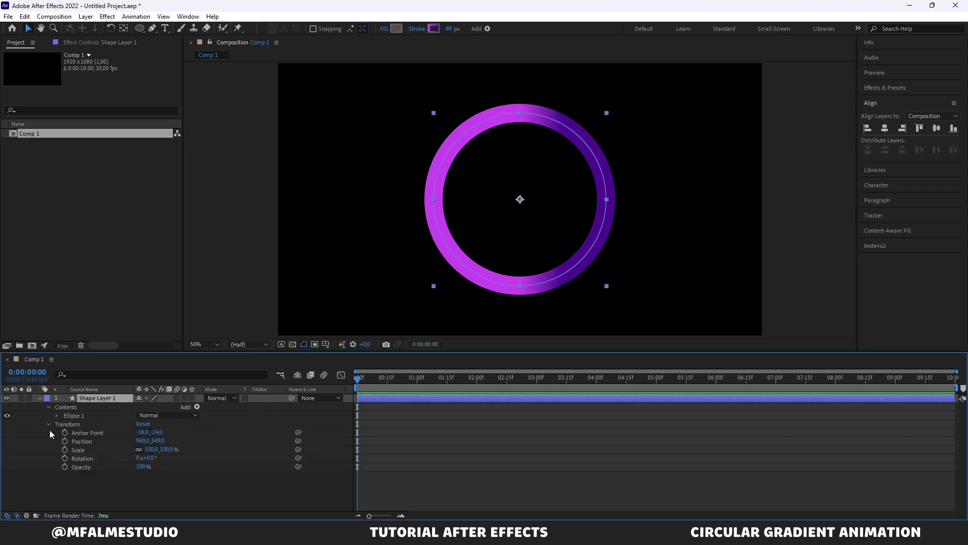
pyautogui.click(144, 433)
pyautogui.write('-1')
pyautogui.click(225, 383)
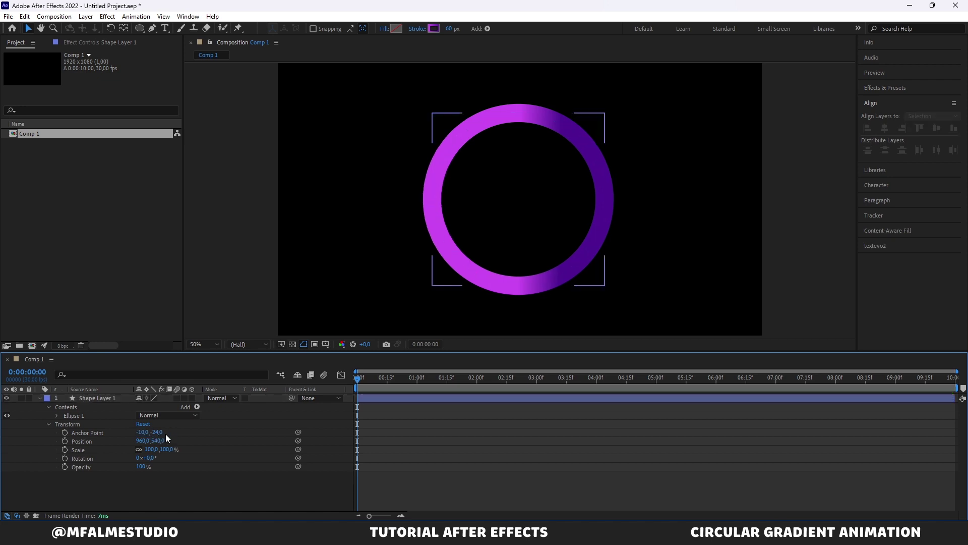
pyautogui.click(157, 433)
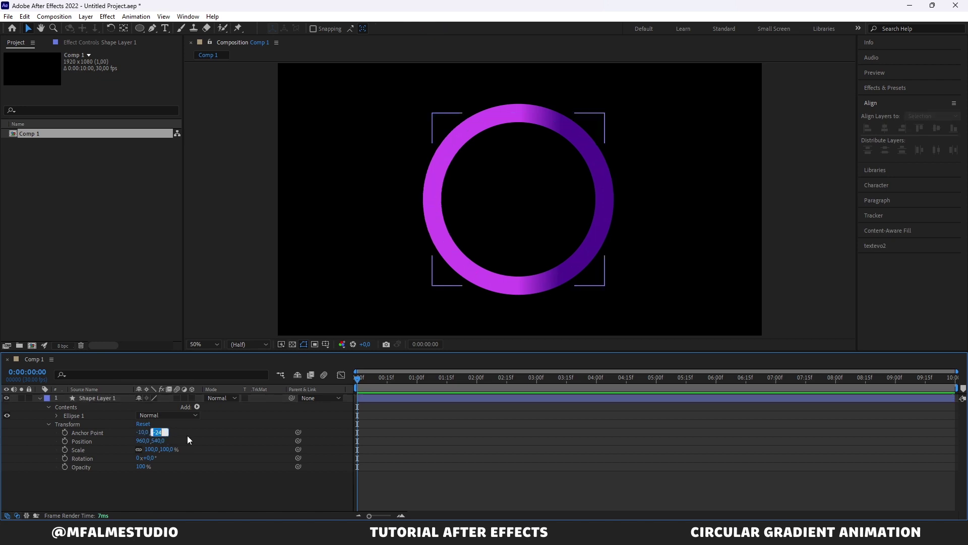
pyautogui.write('10')
pyautogui.press('Return')
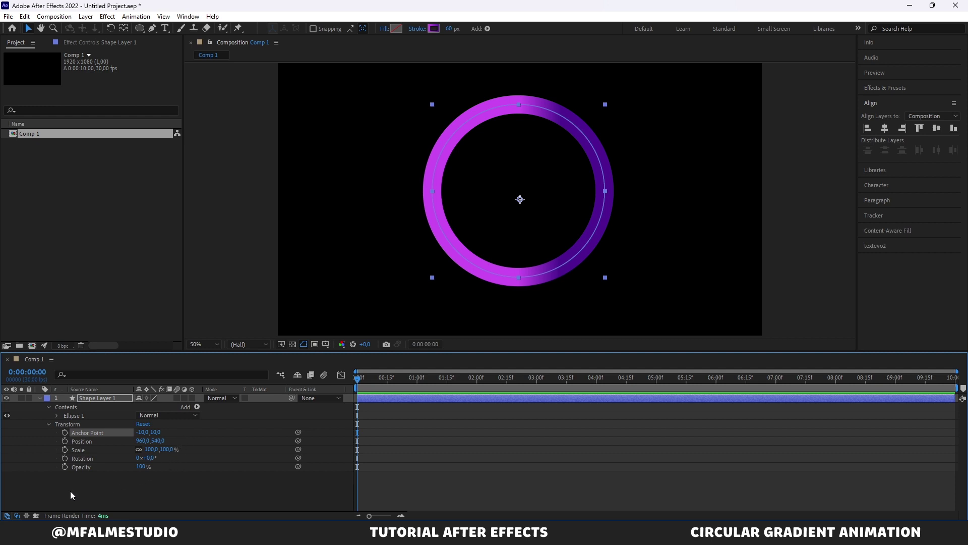
# Add the expression time*100 to Shape Layer 1's Rotation so the ring spins
pyautogui.keyDown('alt'); pyautogui.click(63, 459); pyautogui.keyUp('alt')
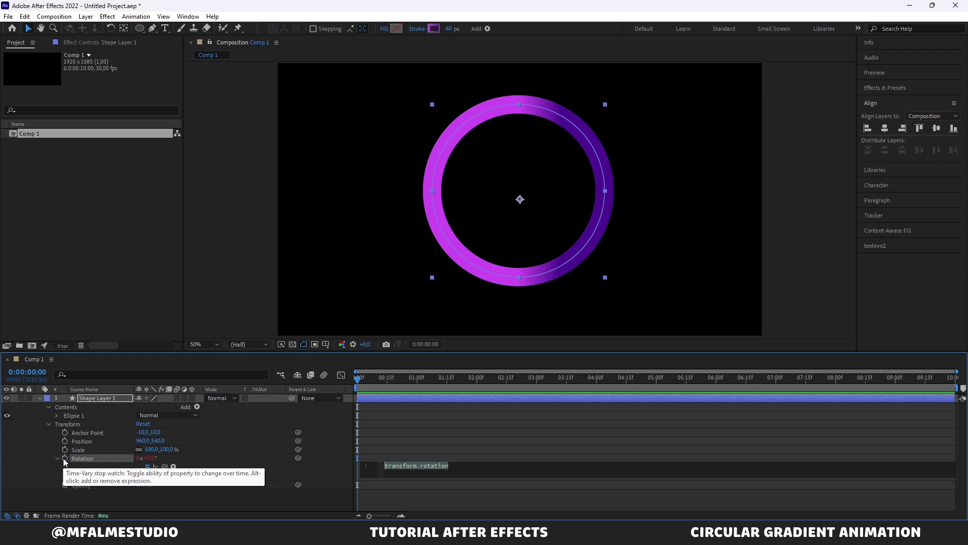
pyautogui.write('time')
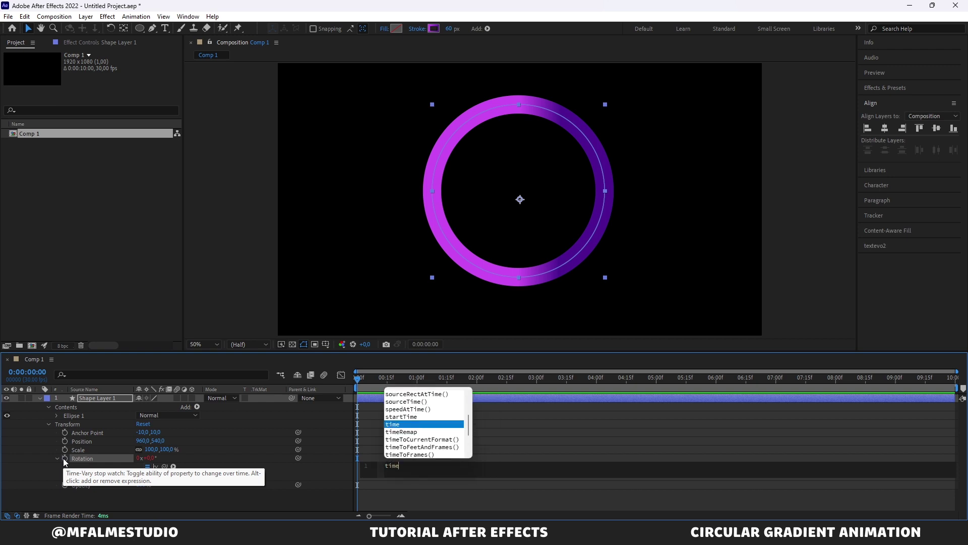
pyautogui.write('*100')
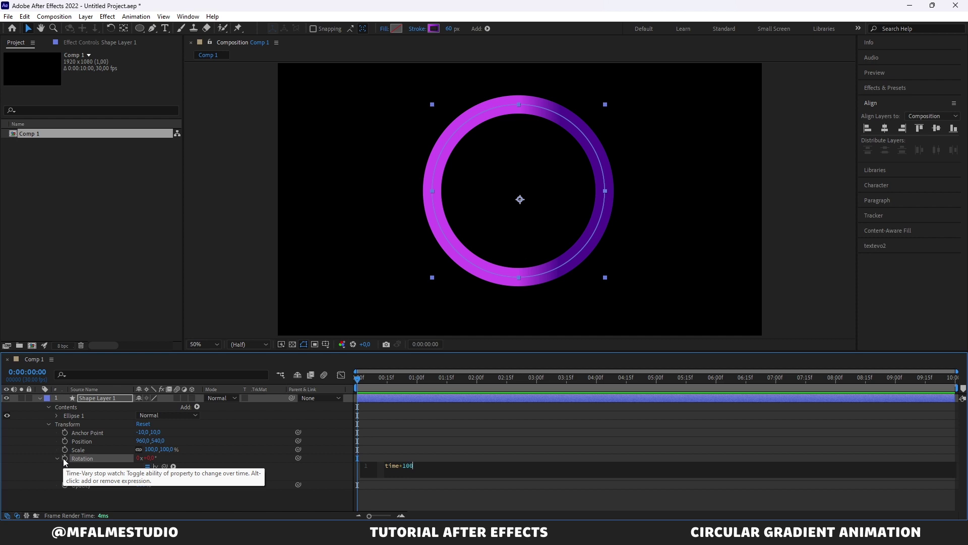
pyautogui.click(201, 261)
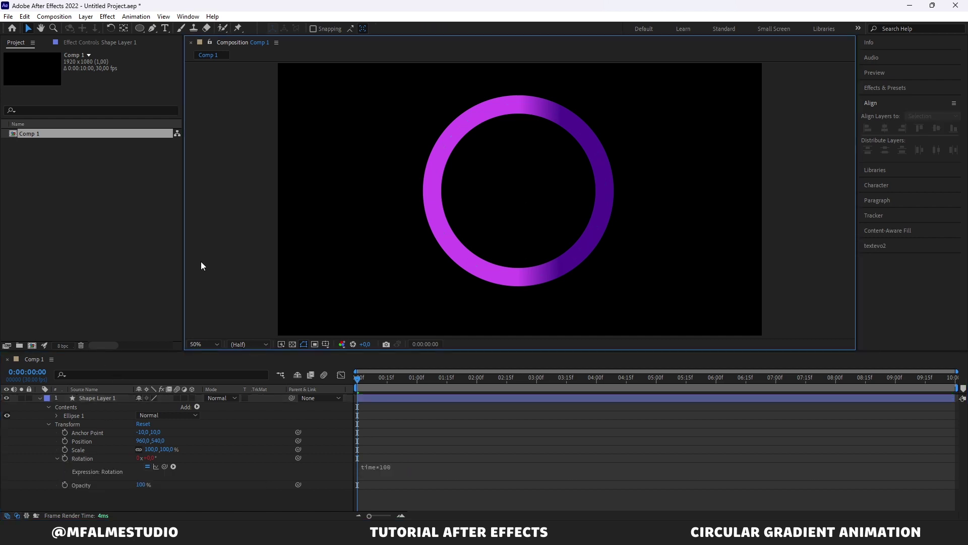
pyautogui.click(116, 398)
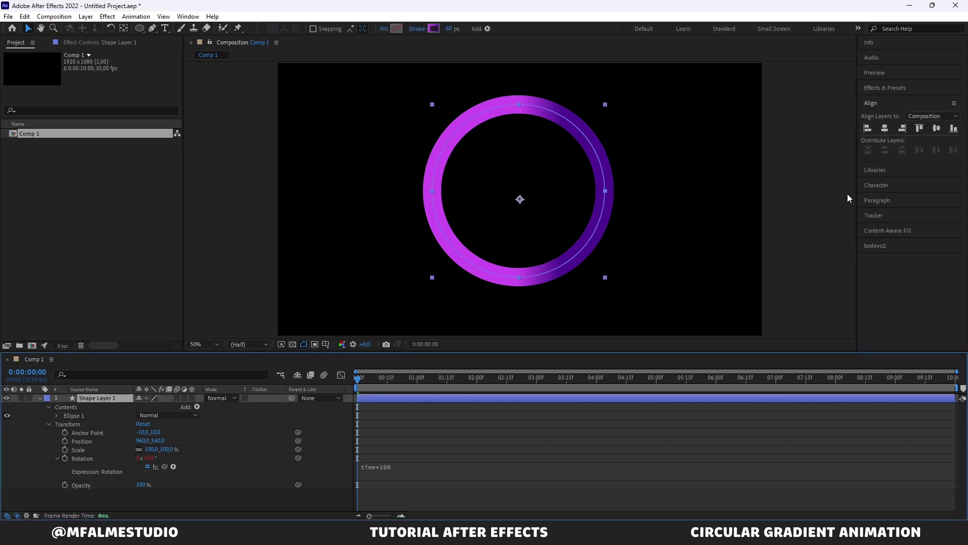
# Search Effects & Presets for Echo and apply it to Shape Layer 1
pyautogui.click(897, 94)
pyautogui.click(895, 98)
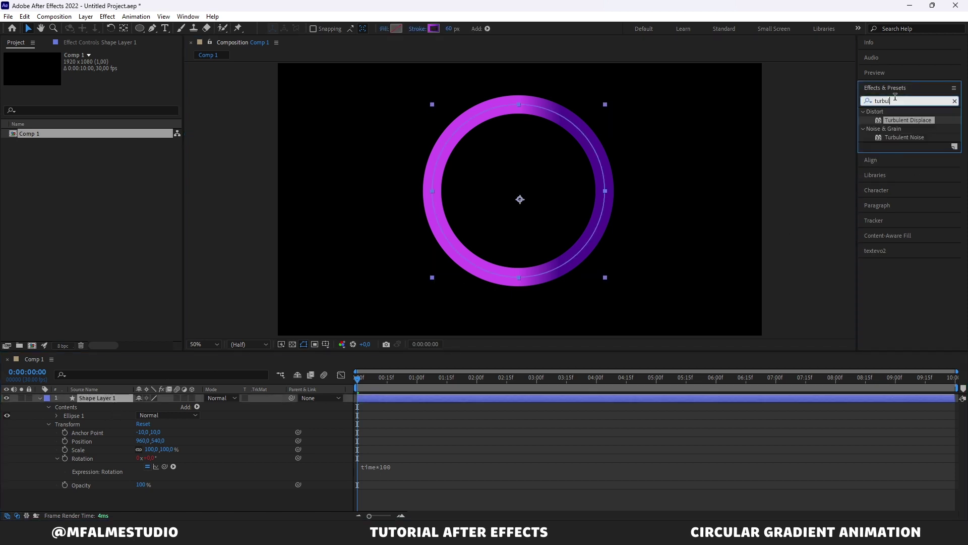
pyautogui.press('BackSpace')
pyautogui.press('BackSpace')
pyautogui.press('BackSpace')
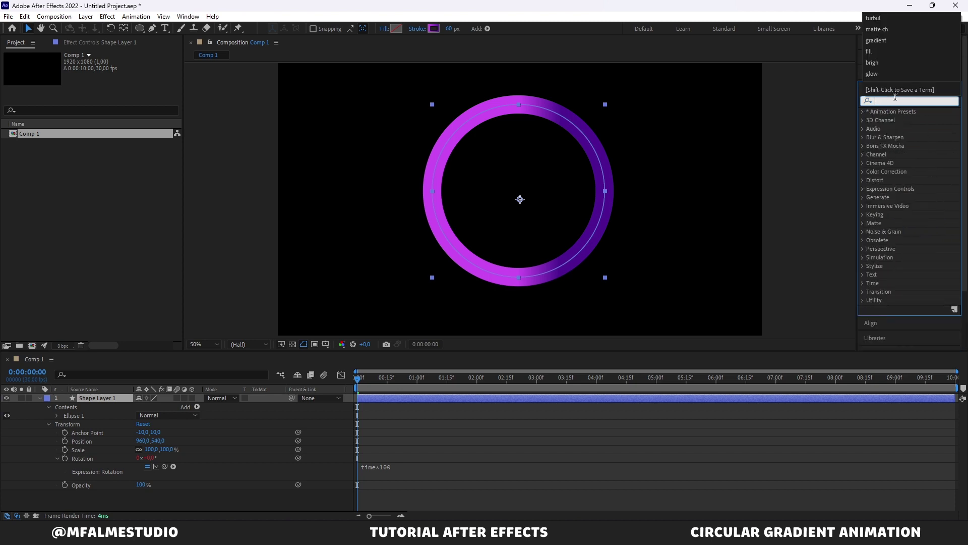
pyautogui.write('echo')
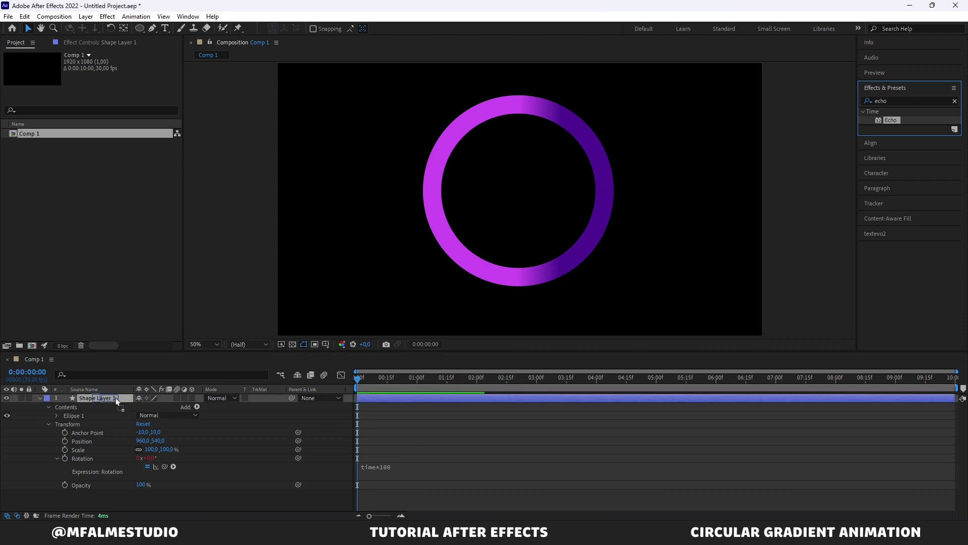
pyautogui.moveTo(890, 120); pyautogui.dragTo(116, 398)
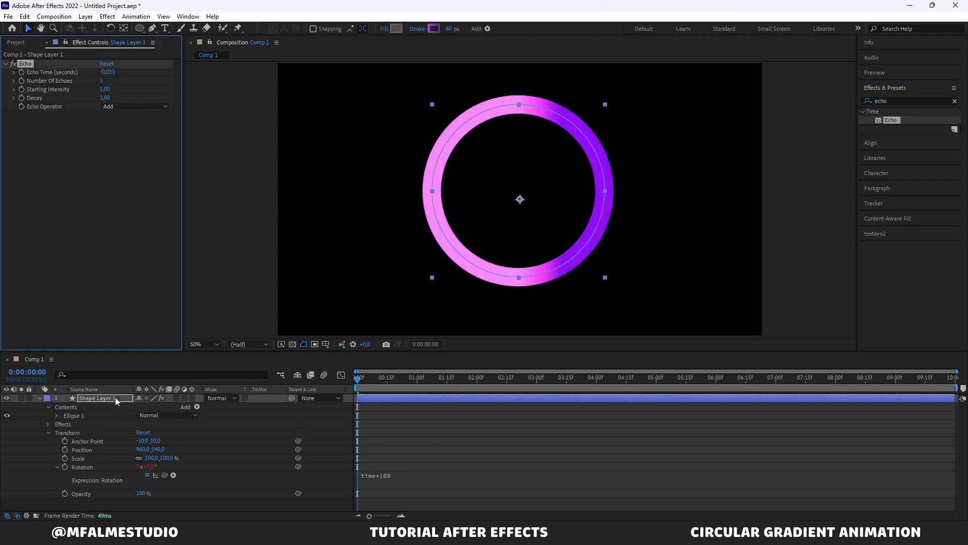
# Set Echo to 20 echoes, 0.90 decay and the Composite In Back operator
pyautogui.click(101, 79)
pyautogui.write('20')
pyautogui.press('Return')
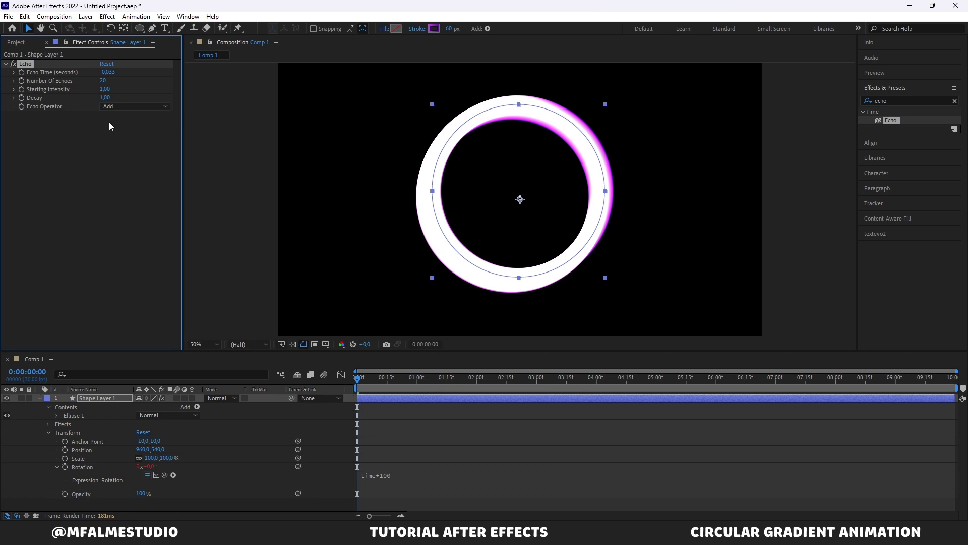
pyautogui.click(104, 97)
pyautogui.write('0')
pyautogui.write(',9')
pyautogui.press('Return')
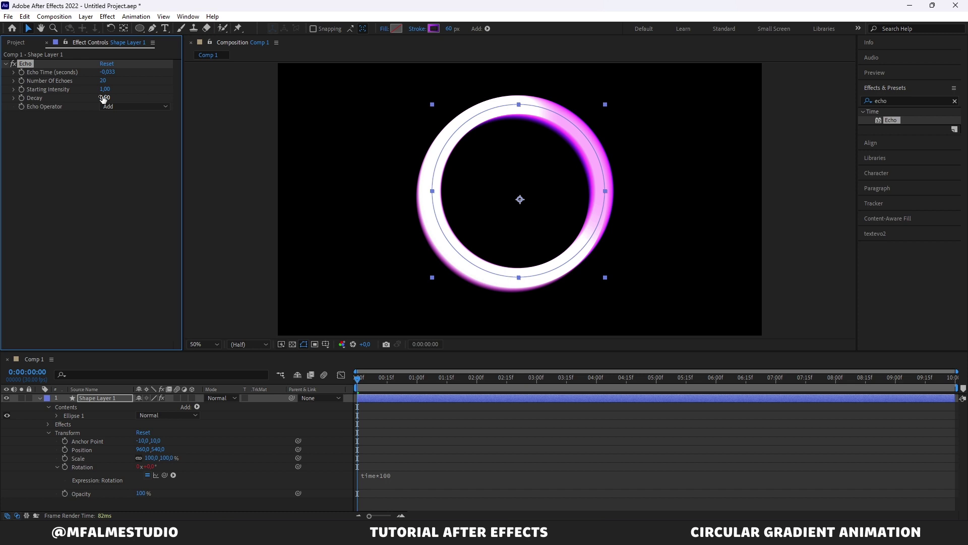
pyautogui.click(151, 106)
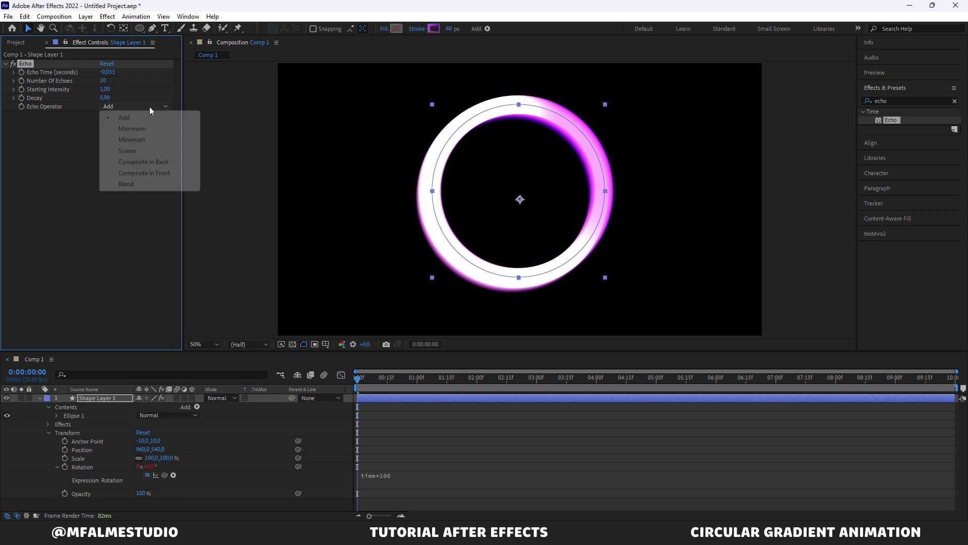
pyautogui.click(168, 162)
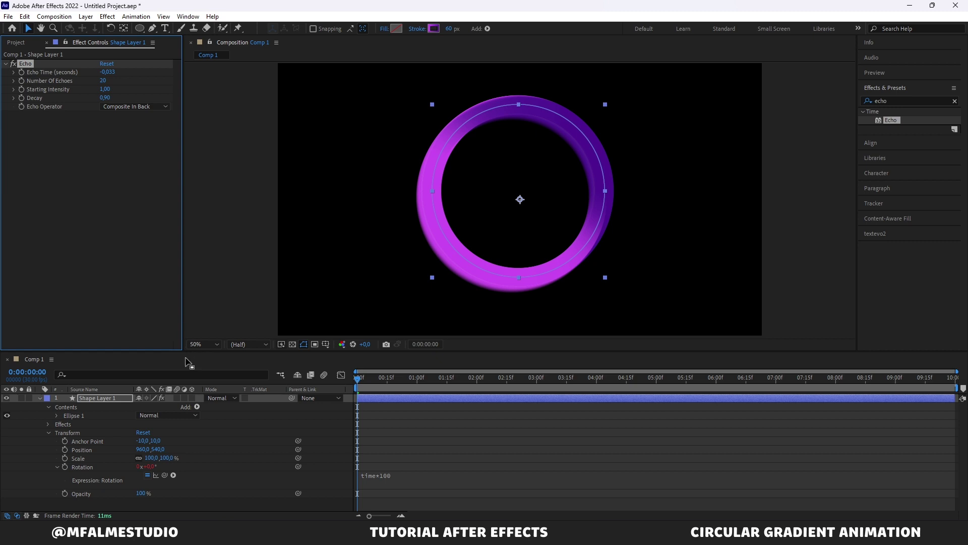
pyautogui.click(221, 398)
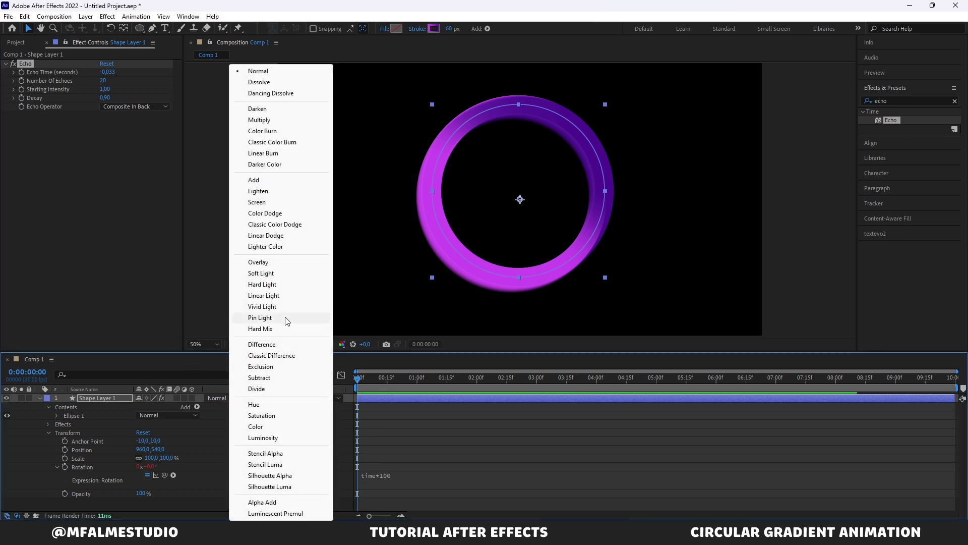
# Switch Shape Layer 1's blend mode to Soft Light, then duplicate it with Ctrl+D
pyautogui.click(300, 272)
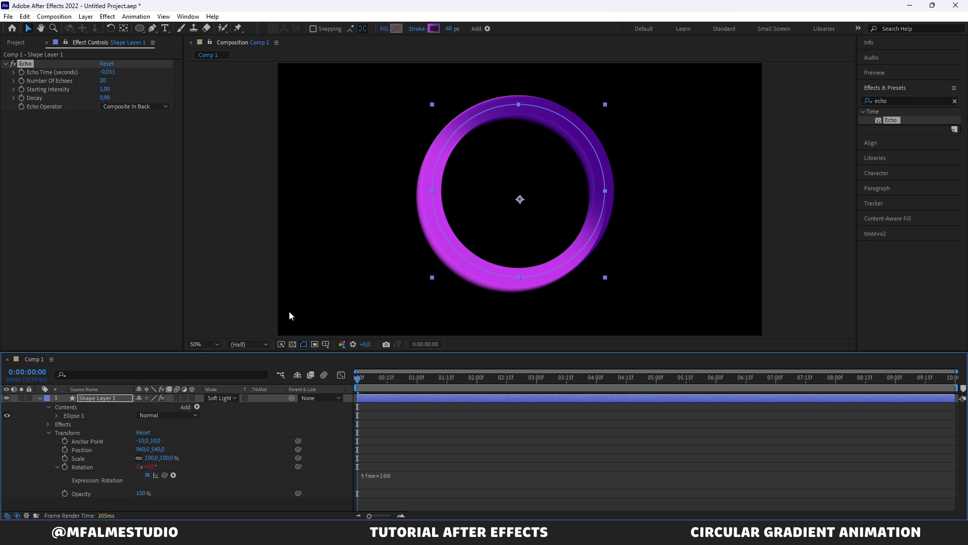
pyautogui.click(106, 397)
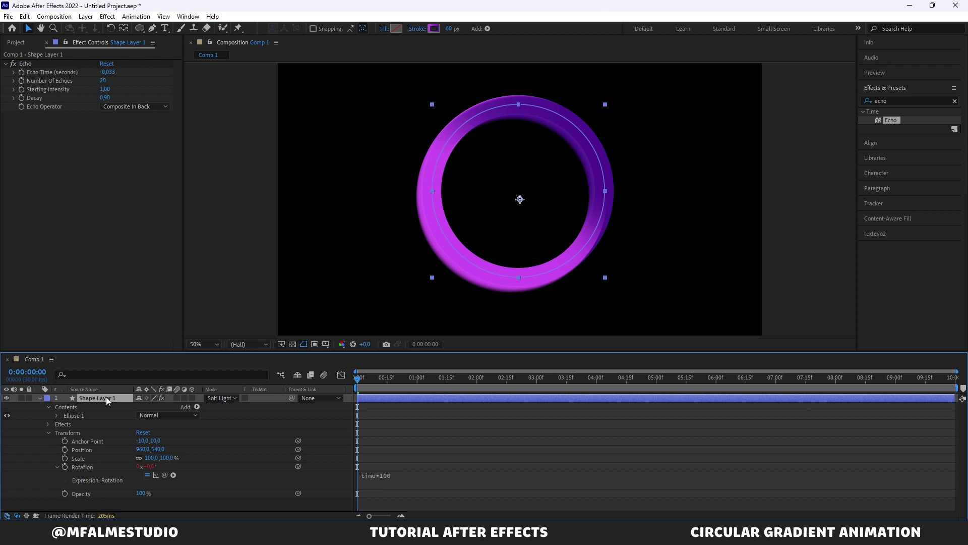
pyautogui.hotkey('ctrl', 'd')
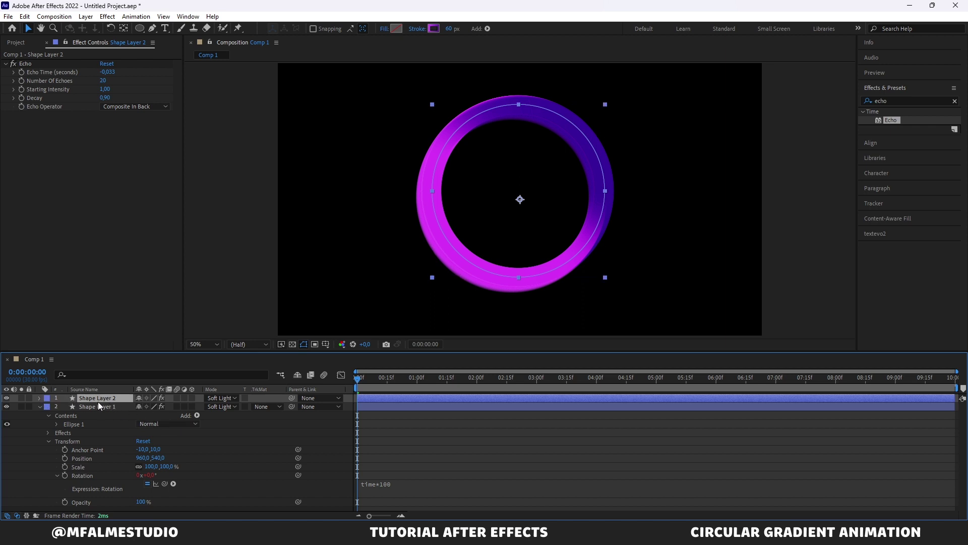
# Change Shape Layer 2's stroke gradient to run from orange EDA82E to purple 711493
pyautogui.click(433, 30)
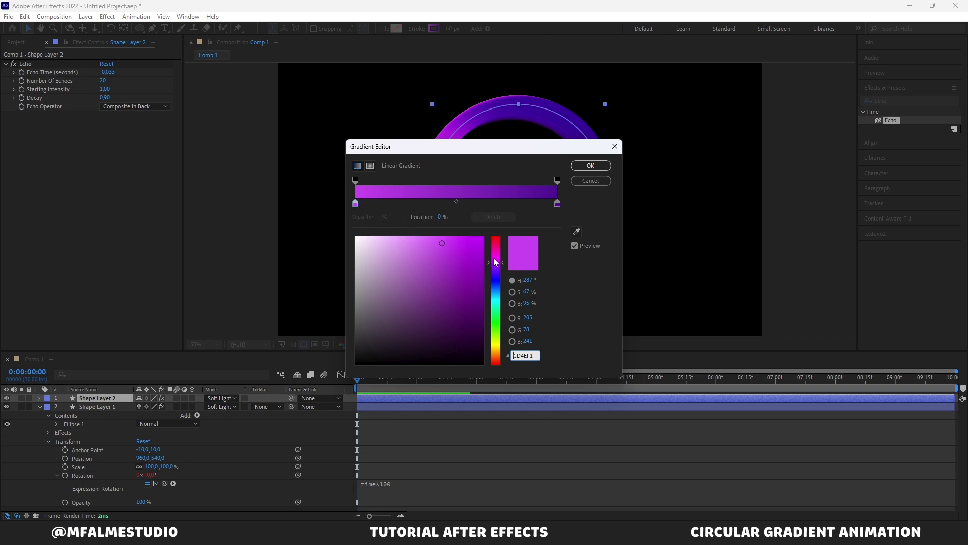
pyautogui.moveTo(494, 259); pyautogui.dragTo(508, 352)
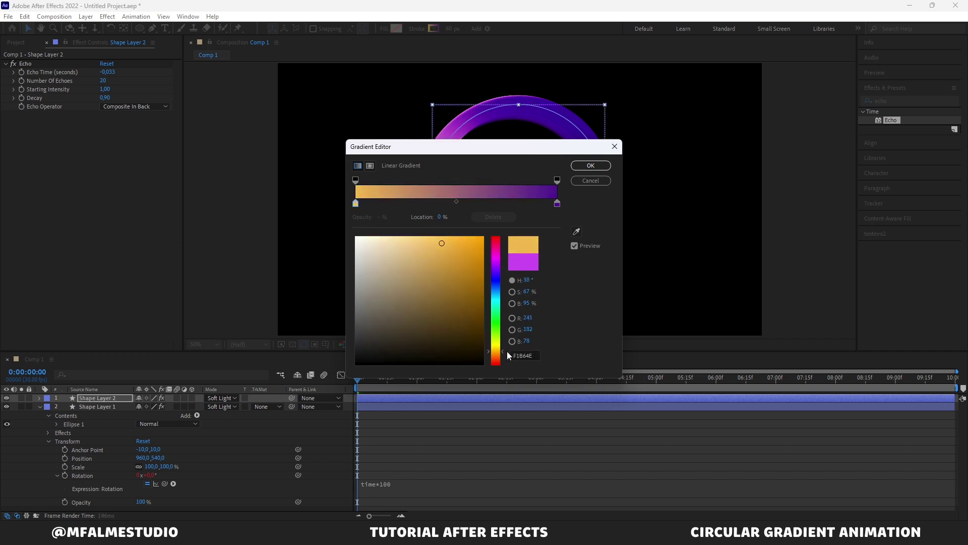
pyautogui.moveTo(460, 275); pyautogui.dragTo(459, 245)
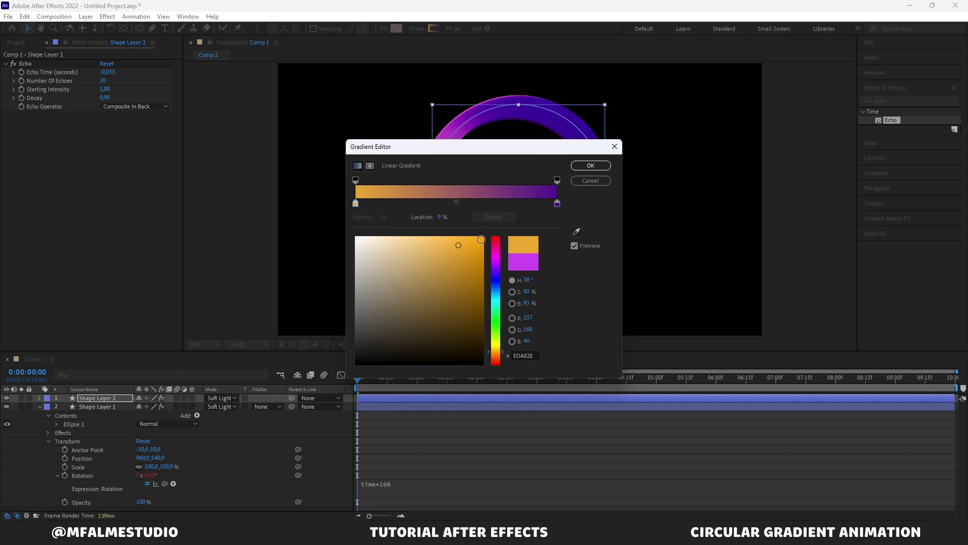
pyautogui.click(558, 205)
pyautogui.moveTo(496, 269); pyautogui.dragTo(468, 240)
pyautogui.click(576, 166)
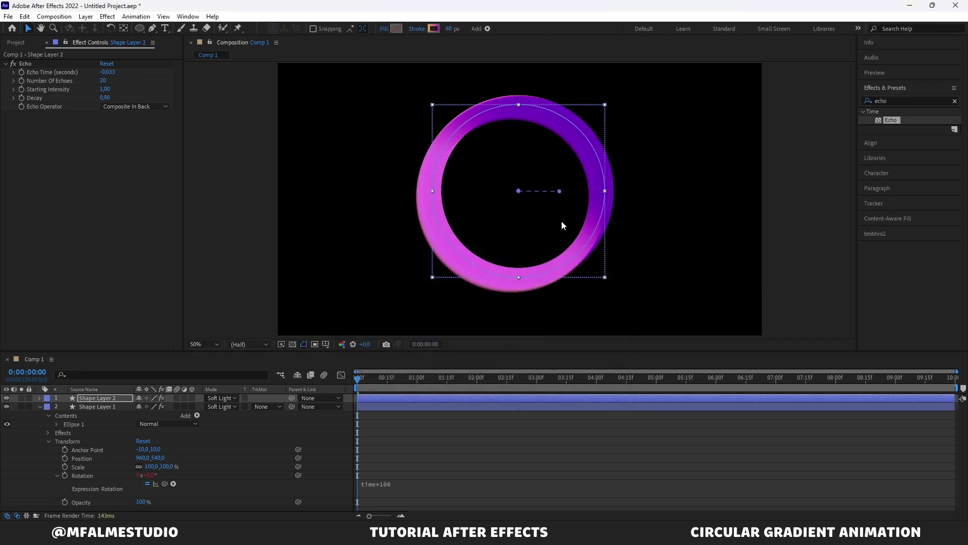
# Replace Shape Layer 2's copied rotation expression with time*90+100
pyautogui.click(107, 398)
pyautogui.press('r')
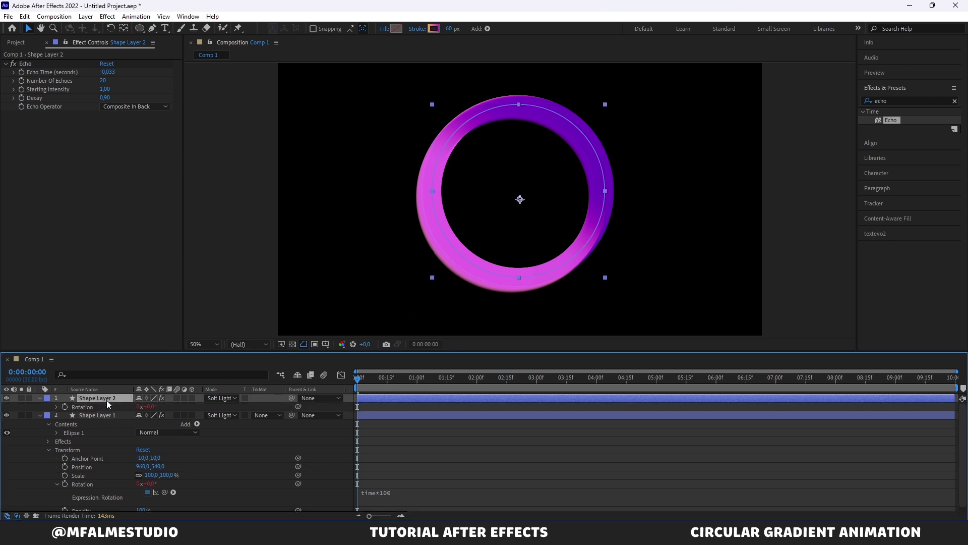
pyautogui.click(89, 407)
pyautogui.keyDown('alt'); pyautogui.click(65, 407); pyautogui.keyUp('alt')
pyautogui.keyDown('alt'); pyautogui.click(64, 406); pyautogui.keyUp('alt')
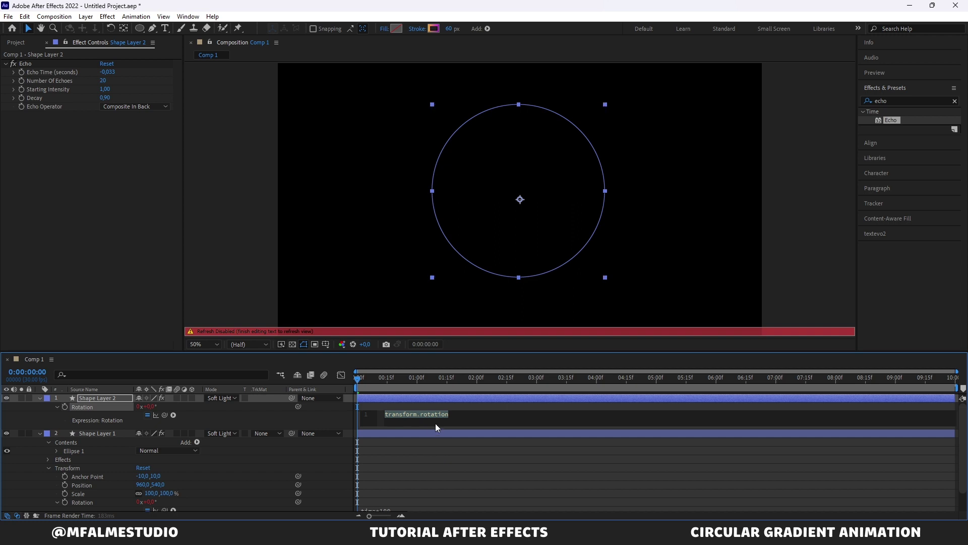
pyautogui.write('time')
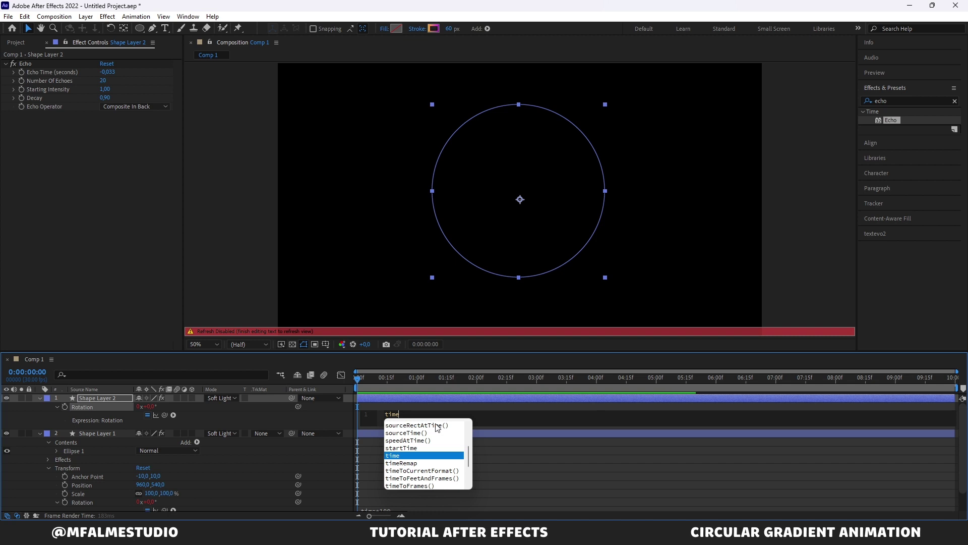
pyautogui.write('*')
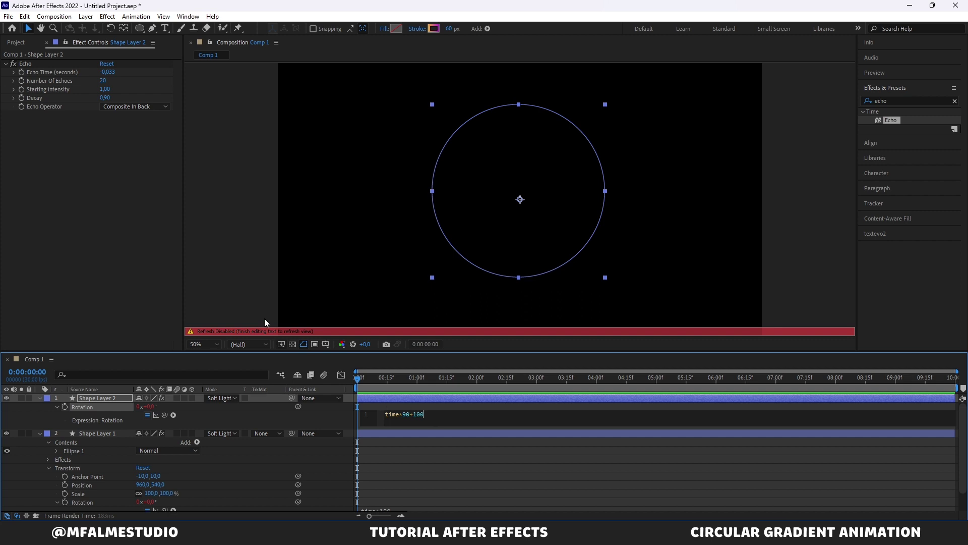
pyautogui.click(264, 318)
pyautogui.click(412, 437)
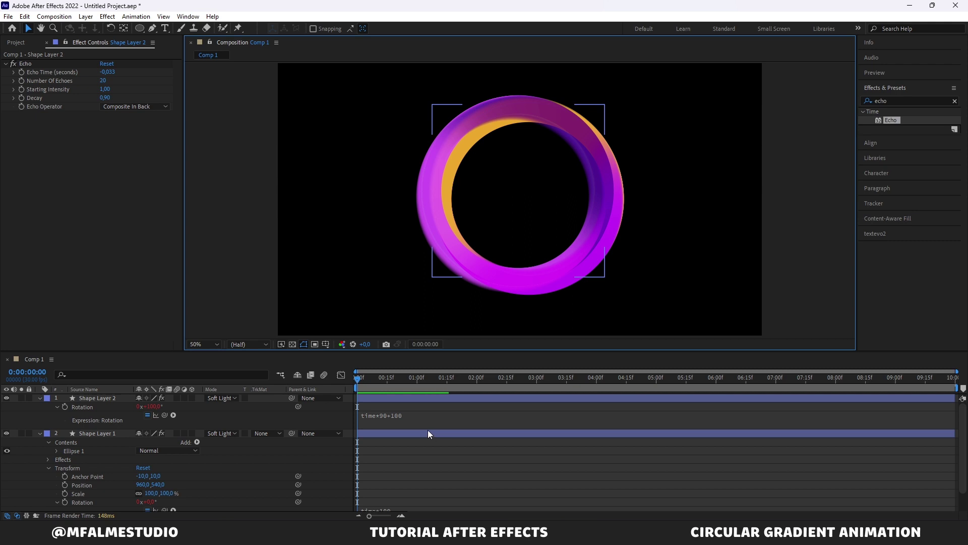
# Duplicate Shape Layer 2 to create Shape Layer 3
pyautogui.click(85, 398)
pyautogui.hotkey('ctrl', 'd')
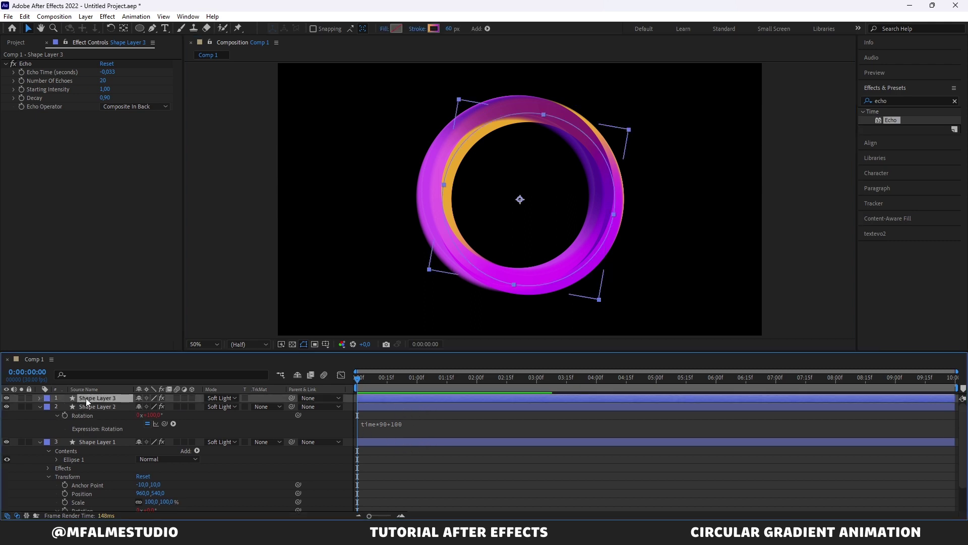
pyautogui.click(101, 398)
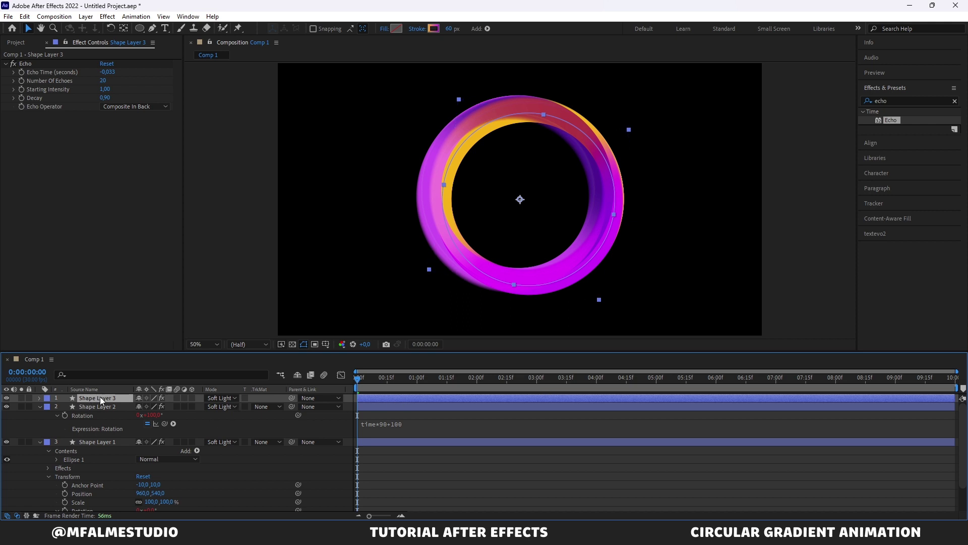
# Set Shape Layer 3's stroke gradient to run from blue 2EB9ED to purple C01EF5
pyautogui.click(433, 29)
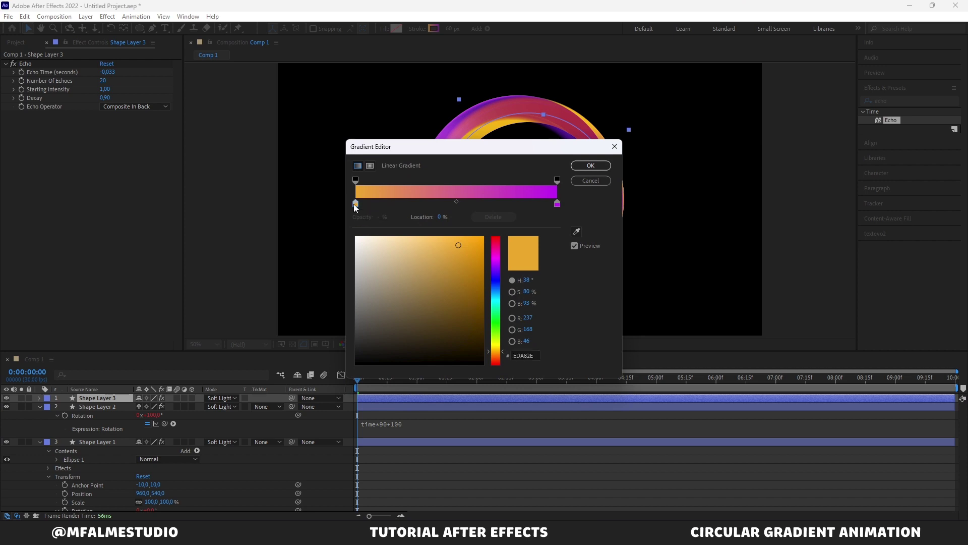
pyautogui.moveTo(497, 287); pyautogui.dragTo(497, 295)
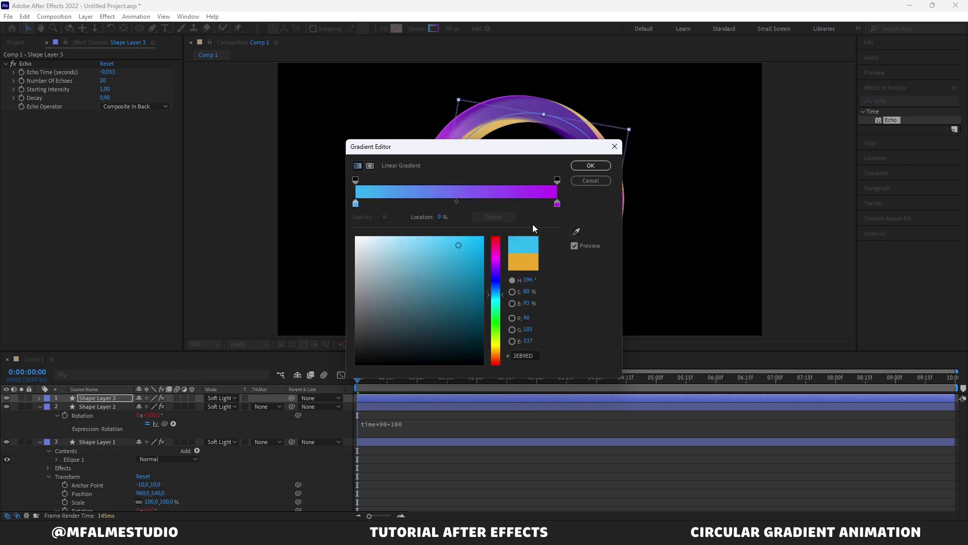
pyautogui.click(557, 205)
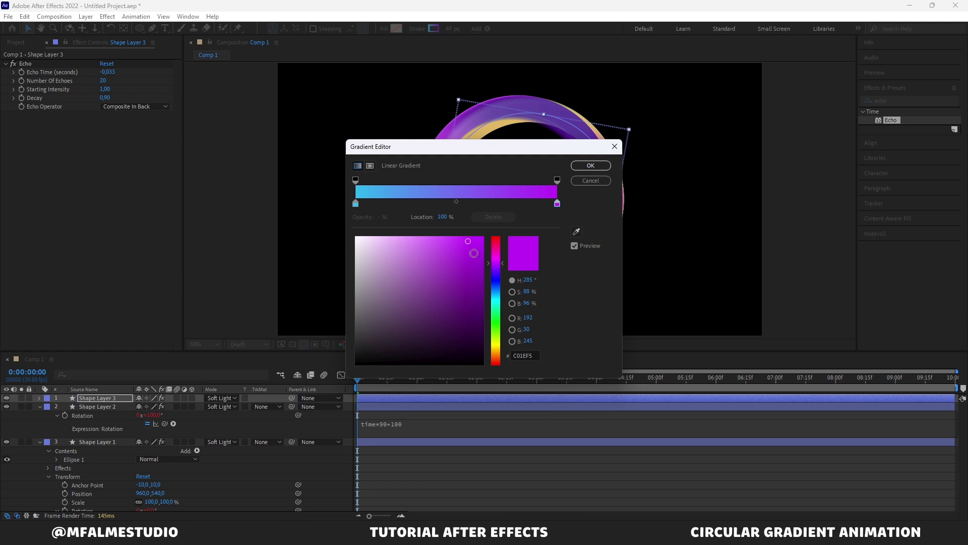
pyautogui.click(585, 165)
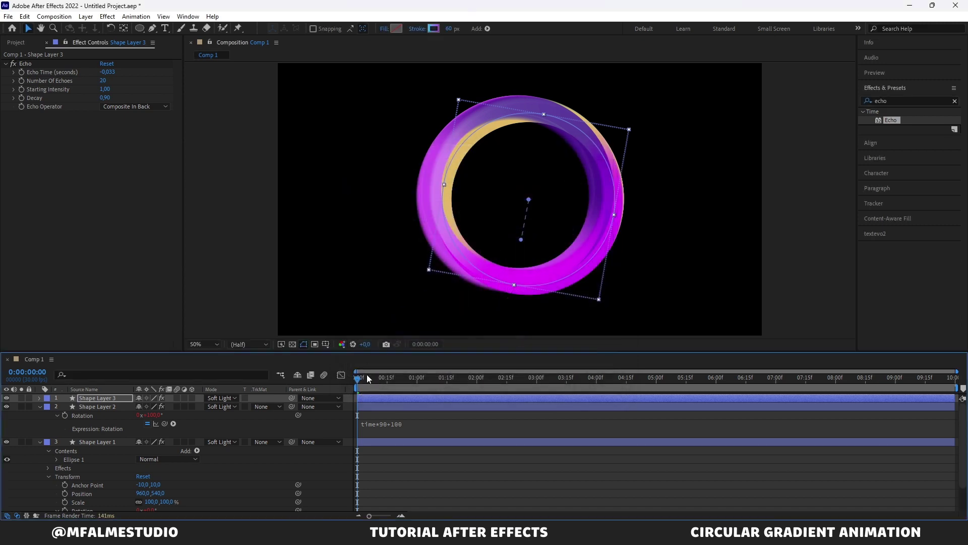
pyautogui.click(100, 398)
pyautogui.press('r')
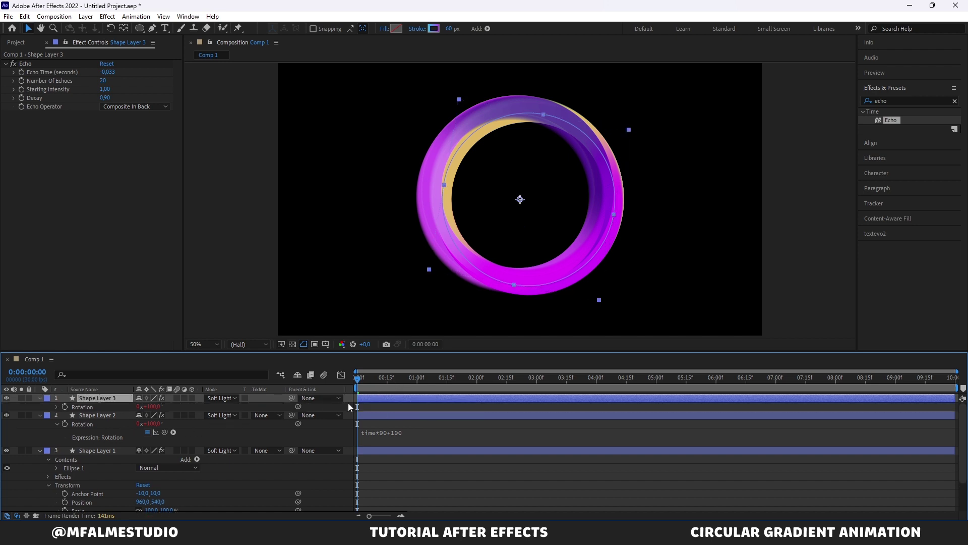
# Change Shape Layer 3's rotation expression from time*90+100 to time*120+70 and preview it
pyautogui.click(96, 406)
pyautogui.click(56, 407)
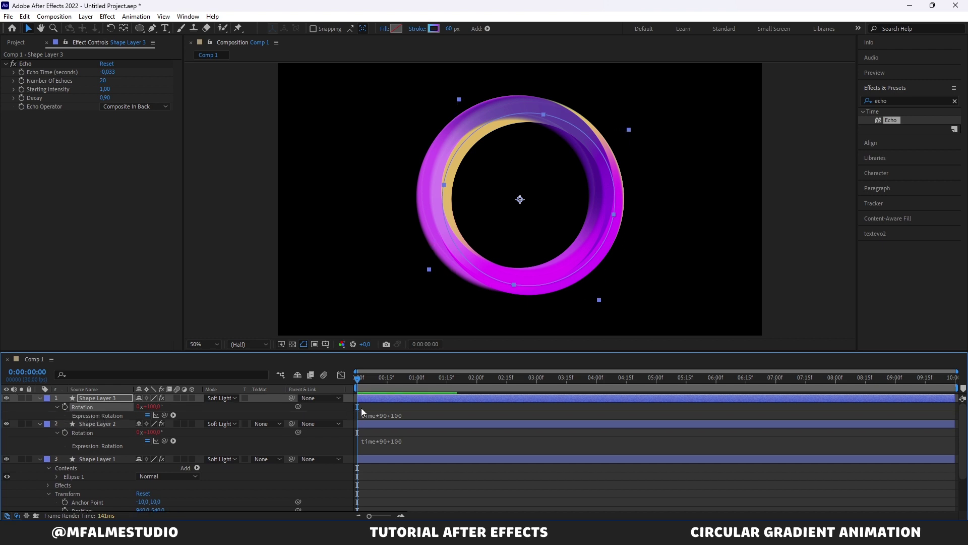
pyautogui.click(386, 415)
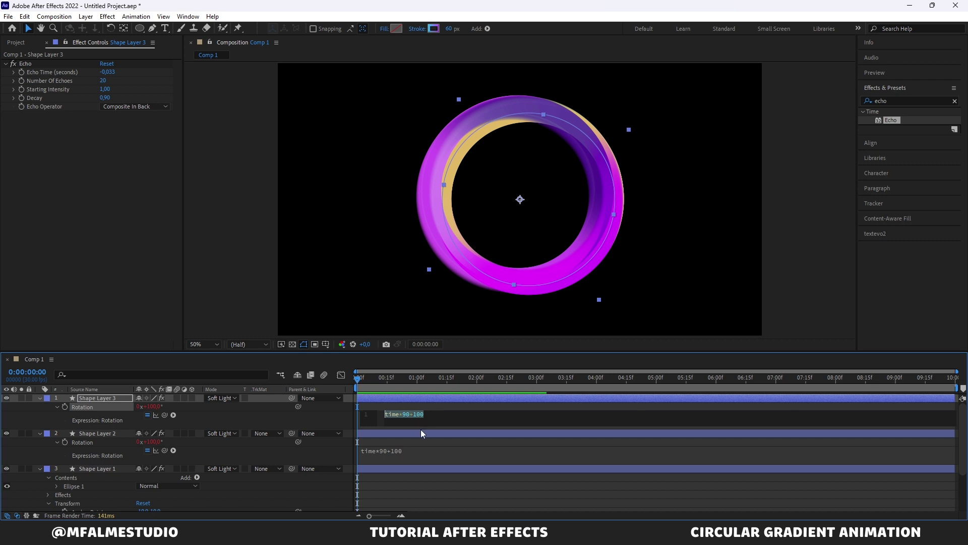
pyautogui.click(407, 414)
pyautogui.press('BackSpace')
pyautogui.write('12')
pyautogui.press('BackSpace')
pyautogui.write('7')
pyautogui.click(398, 317)
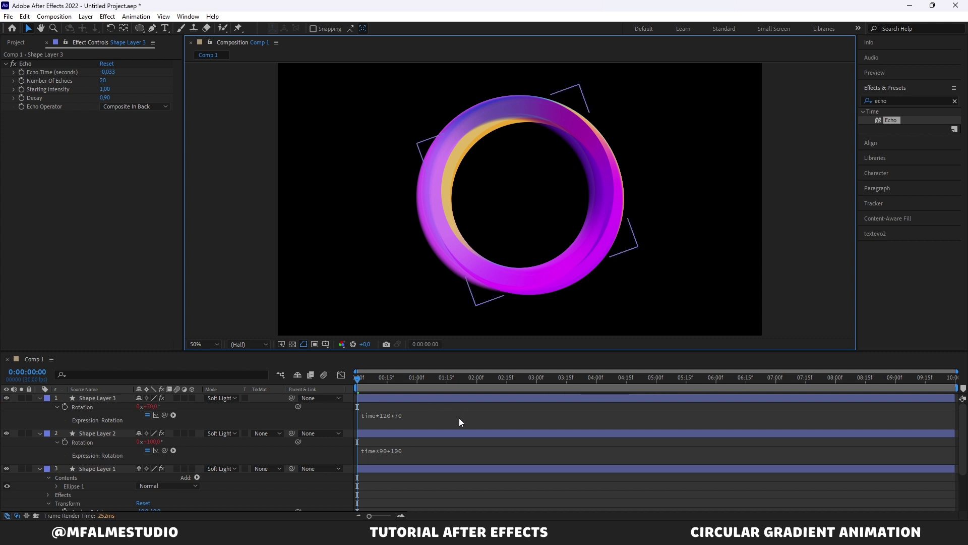
pyautogui.press('space')
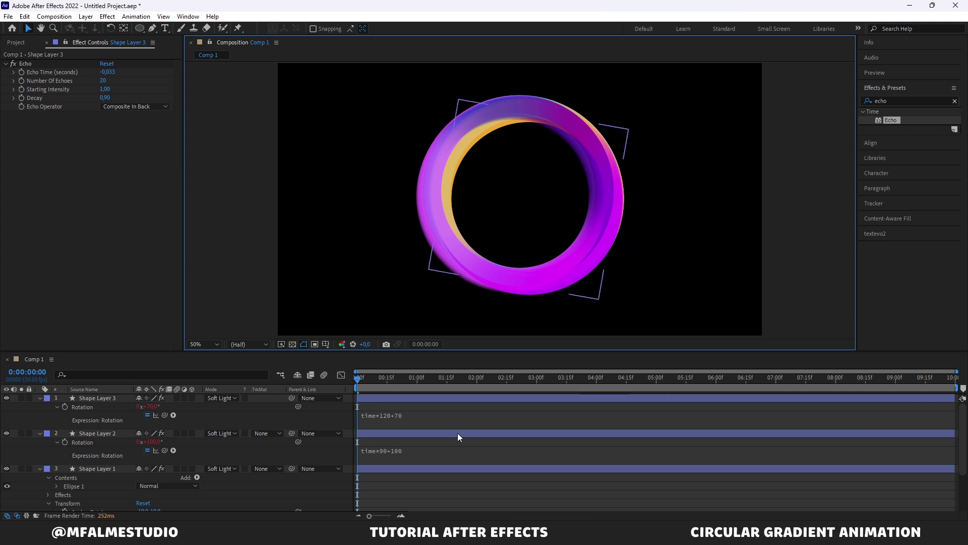
# Stop the preview and duplicate Shape Layer 3 into Shape Layer 4
pyautogui.press('space')
pyautogui.click(108, 398)
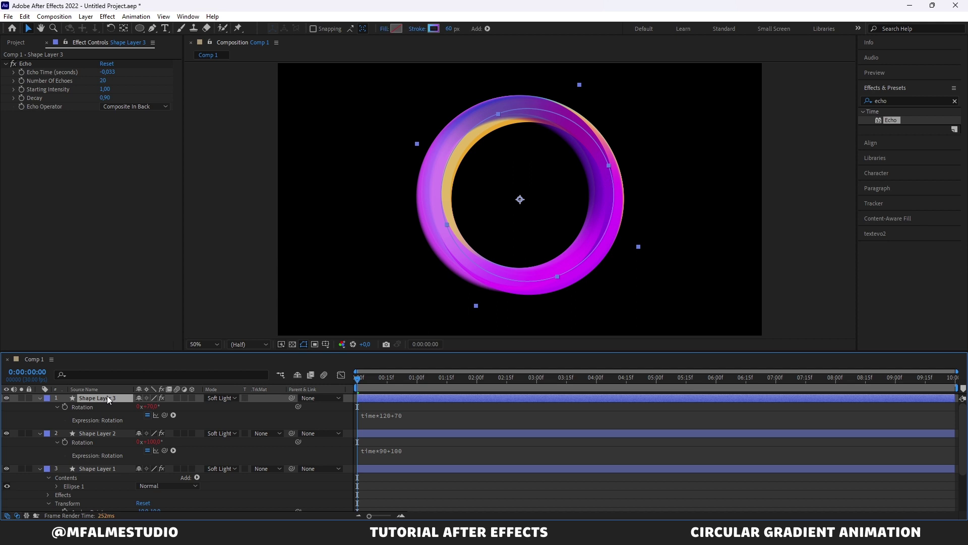
pyautogui.hotkey('ctrl', 'd')
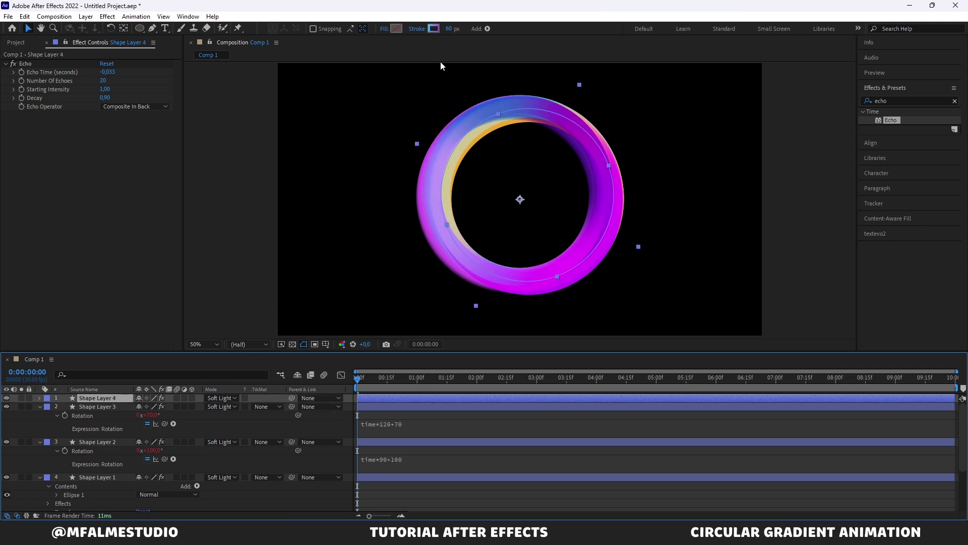
# Set Shape Layer 4's stroke gradient from pale DDECF2 to cyan 44F4F6
pyautogui.click(433, 29)
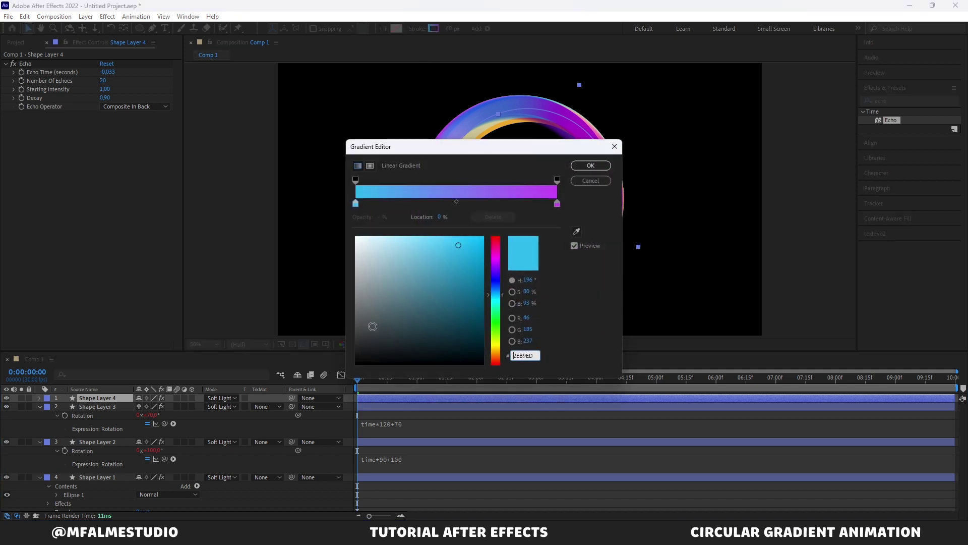
pyautogui.click(356, 204)
pyautogui.click(369, 245)
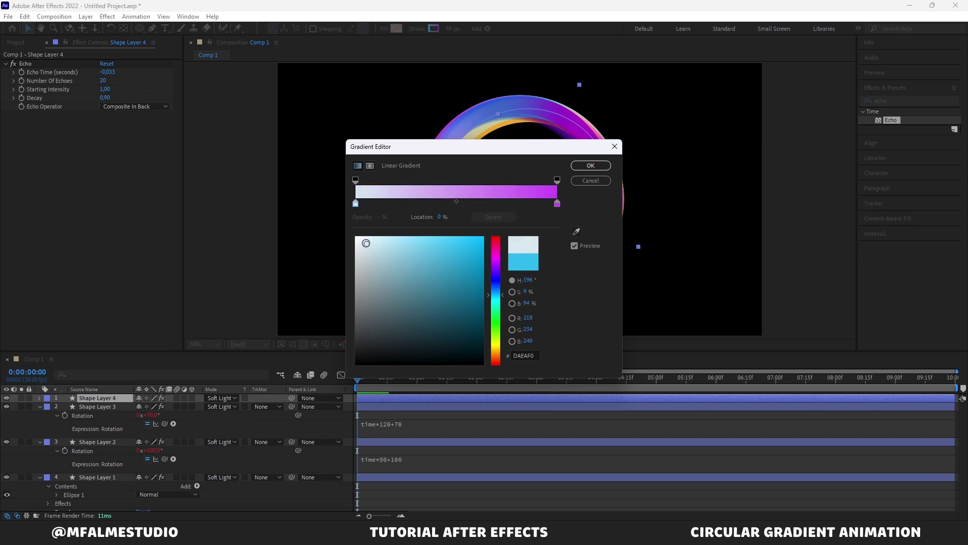
pyautogui.click(557, 203)
pyautogui.click(497, 302)
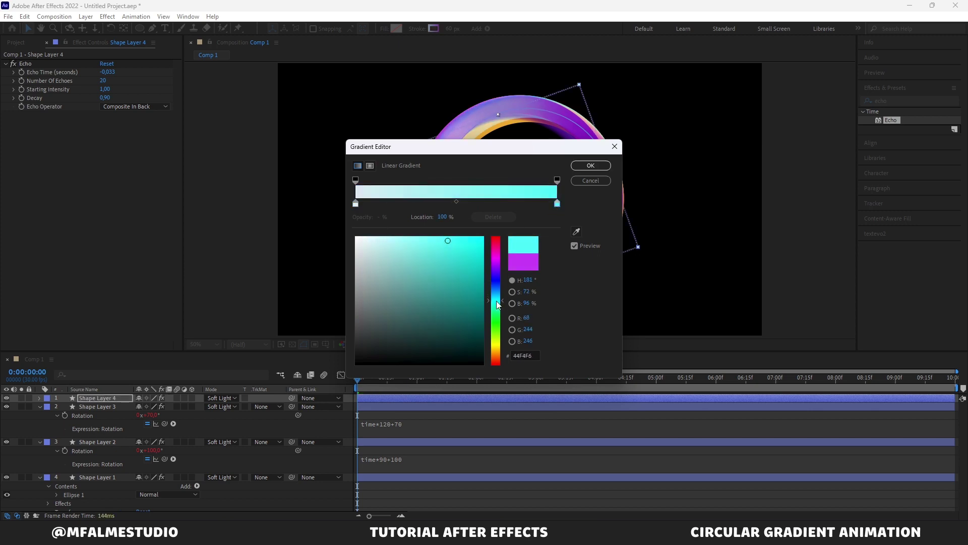
pyautogui.click(586, 166)
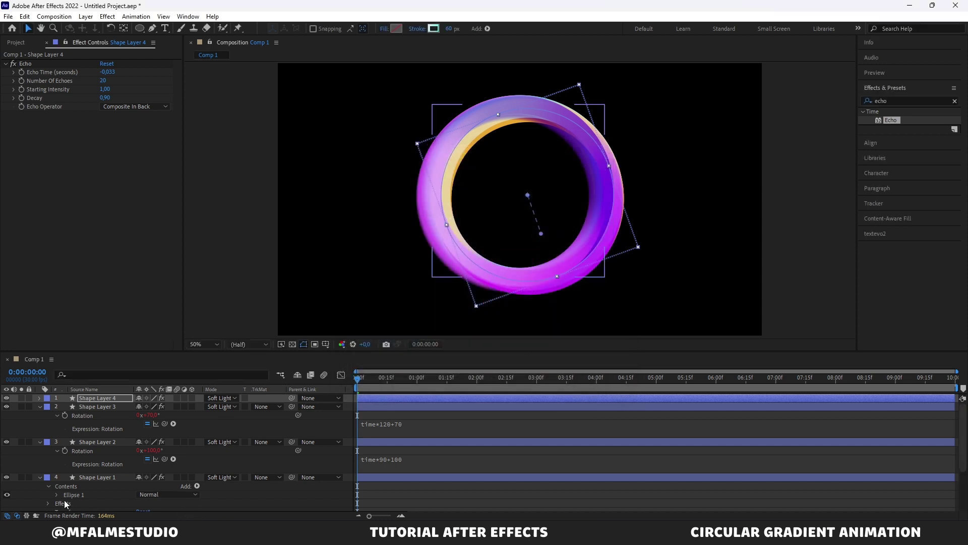
# Change Shape Layer 4's rotation expression from time*120+70 to time*70+210
pyautogui.click(92, 395)
pyautogui.press('r')
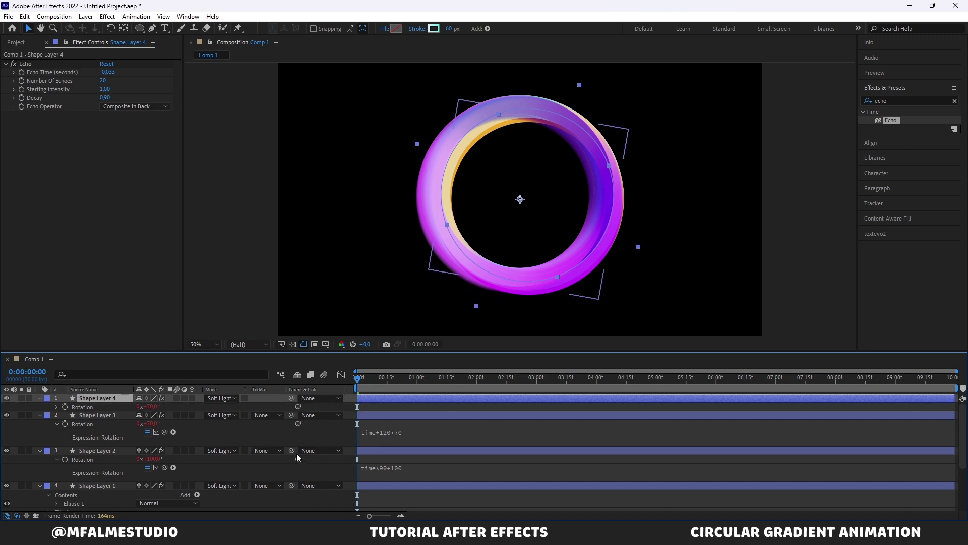
pyautogui.write('time*120+70')
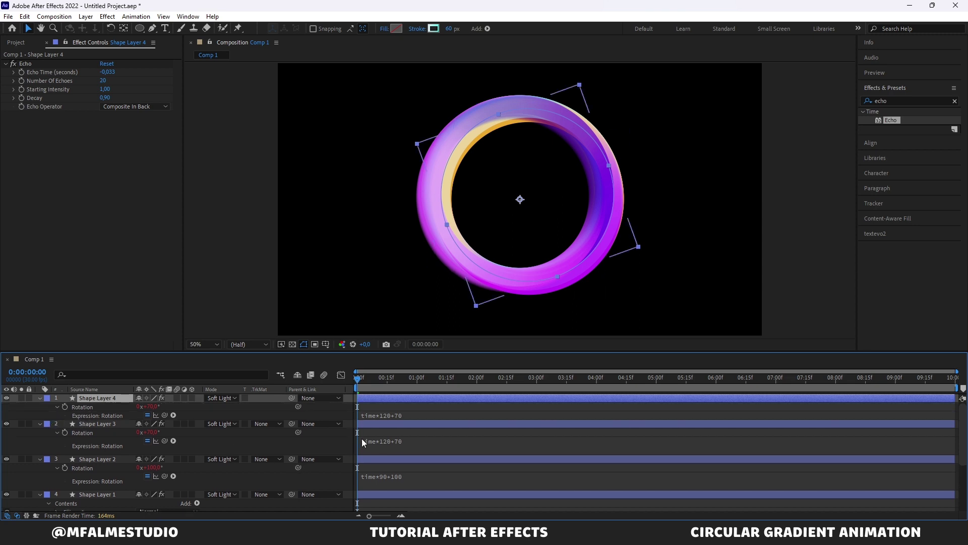
pyautogui.click(392, 415)
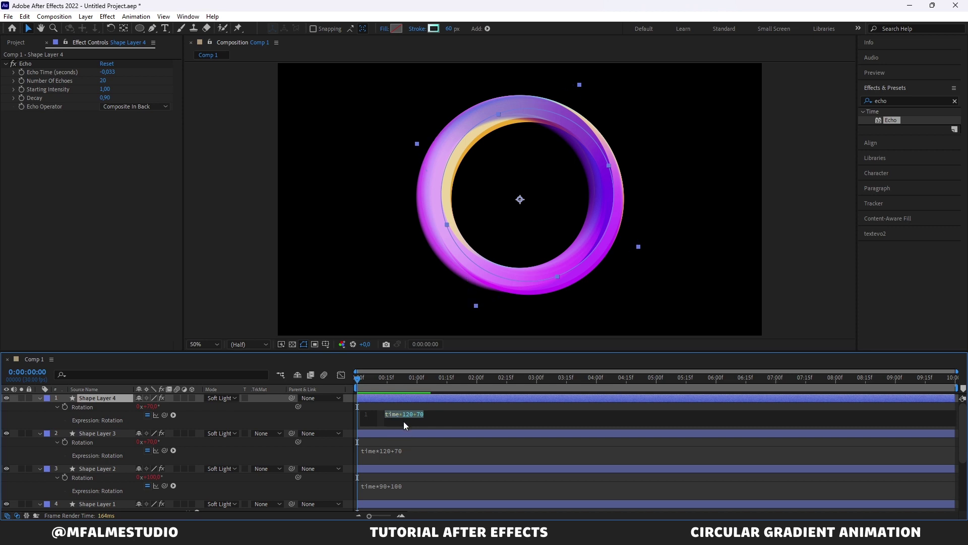
pyautogui.click(412, 415)
pyautogui.press('BackSpace')
pyautogui.press('BackSpace')
pyautogui.write('7')
pyautogui.press('BackSpace')
pyautogui.press('BackSpace')
pyautogui.write('210')
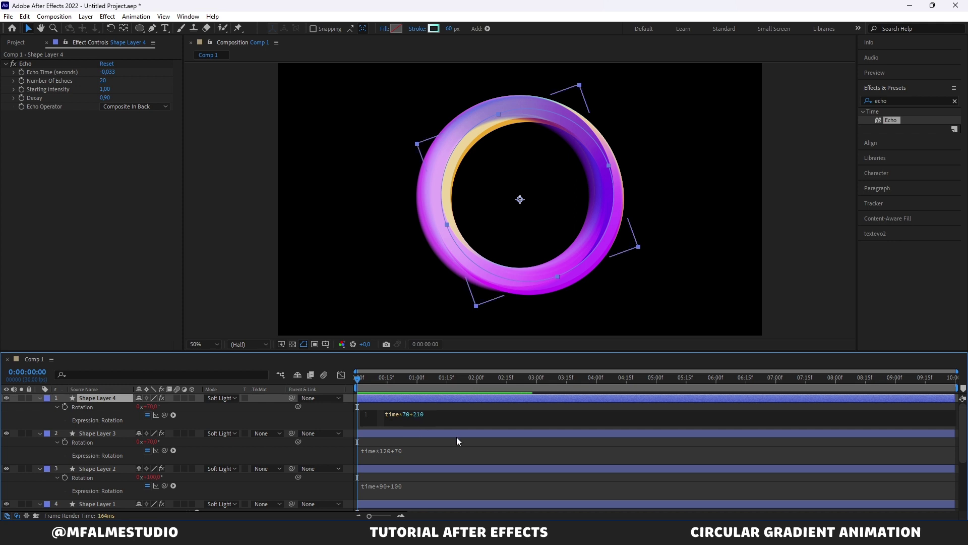
pyautogui.click(456, 438)
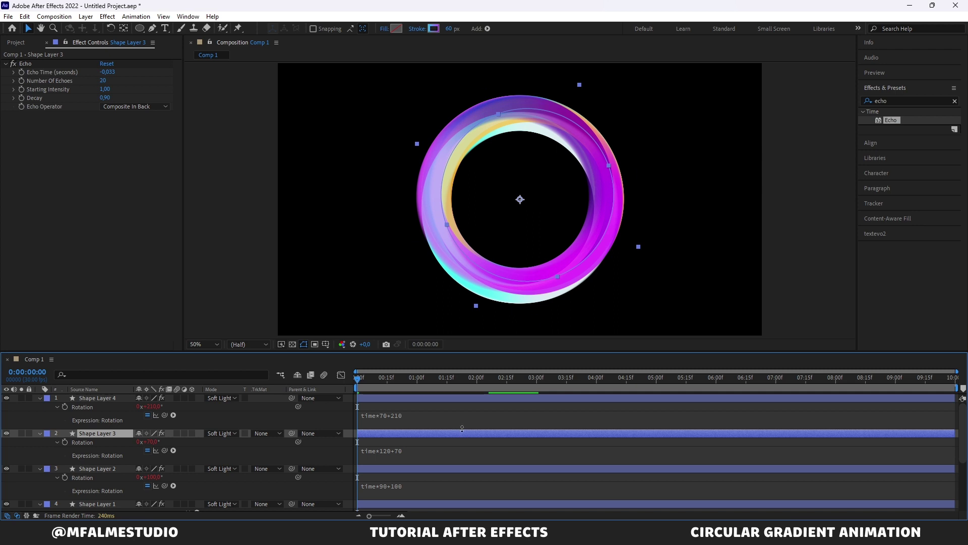
# Play the preview to watch the purple, orange, blue and cyan rings spin apart
pyautogui.scroll(-1, 528, 192)
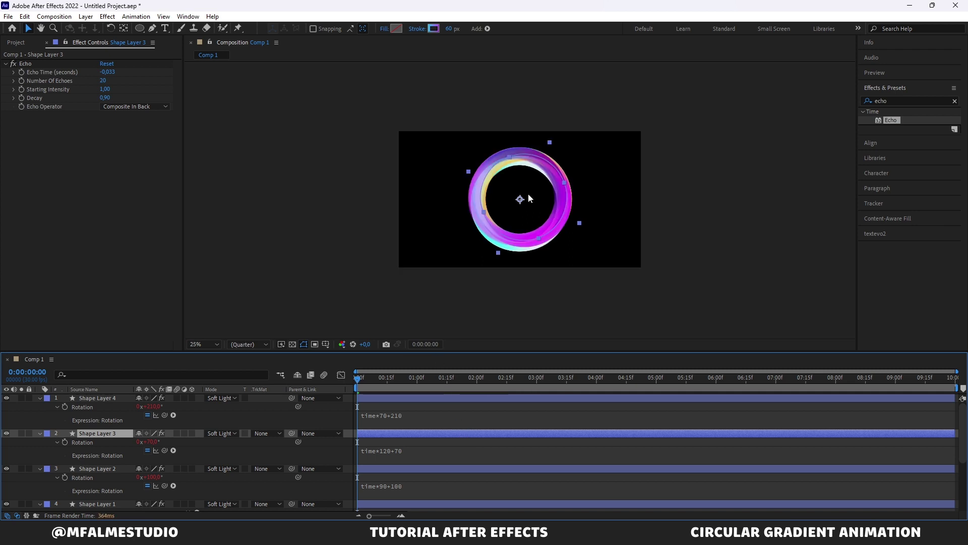
pyautogui.scroll(1, 528, 193)
pyautogui.scroll(-1, 528, 193)
pyautogui.scroll(1, 511, 222)
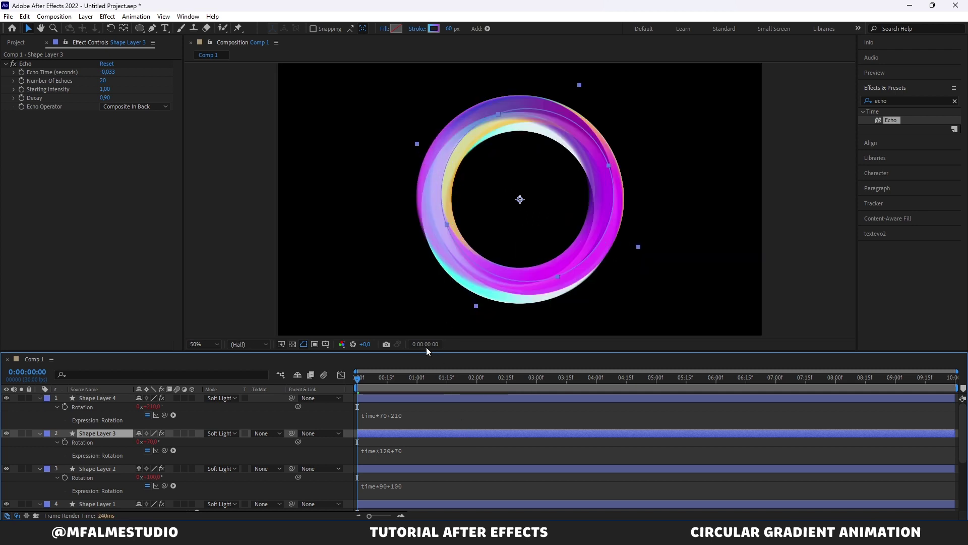
pyautogui.press('space')
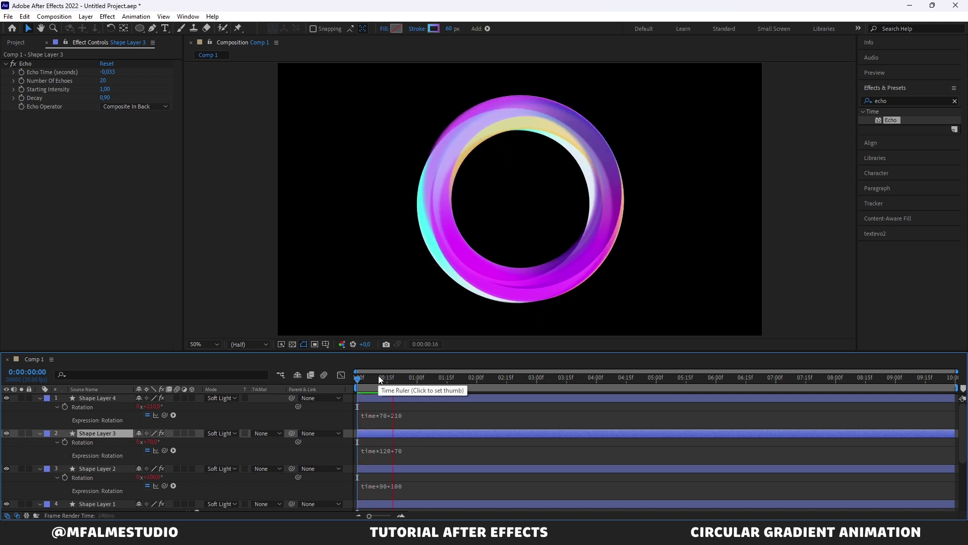